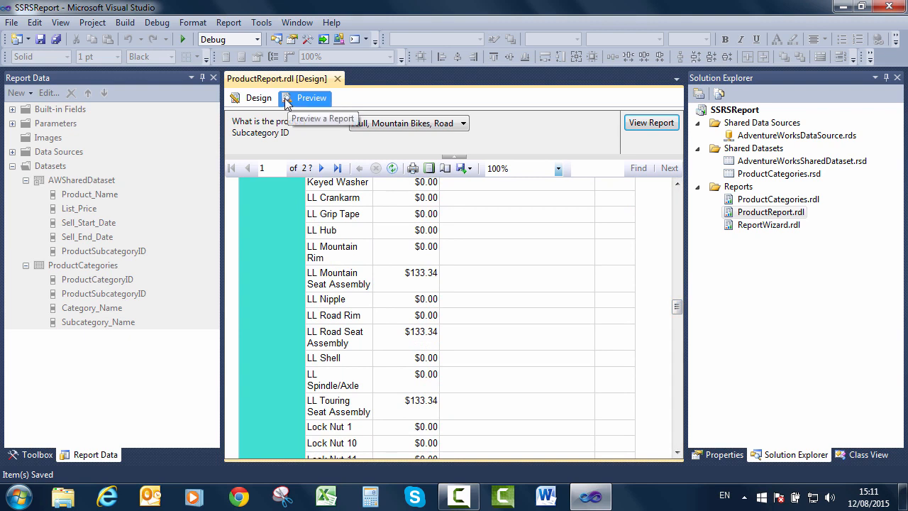
- Return to the report's design view and select the List_Price detail text box with its properties shown
left_click(258, 98)
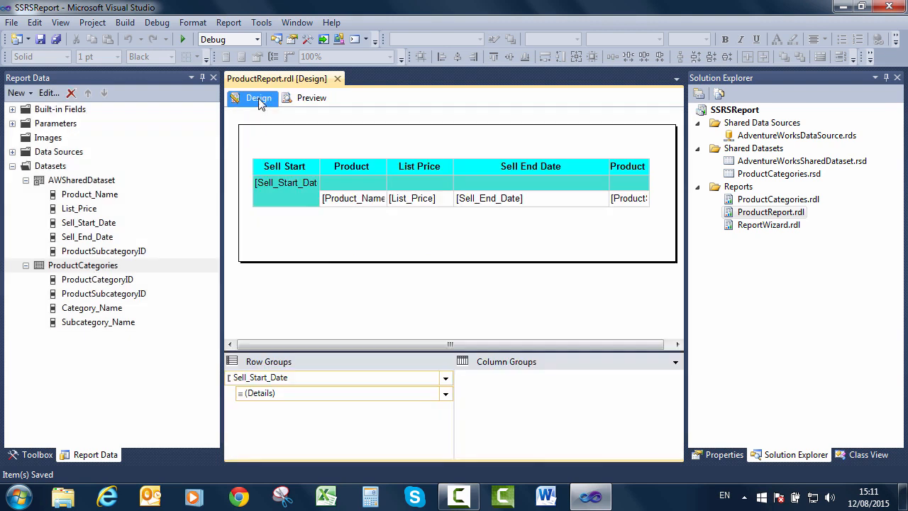
left_click(441, 203)
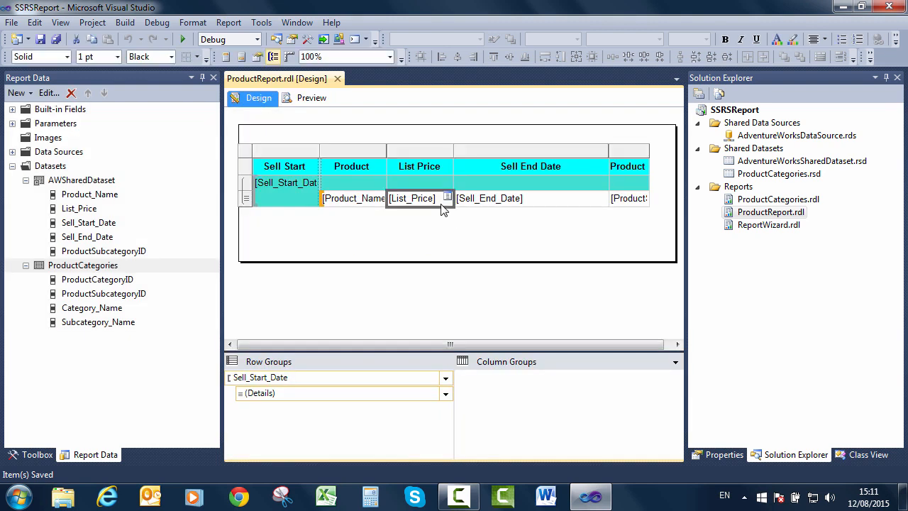
left_click(706, 454)
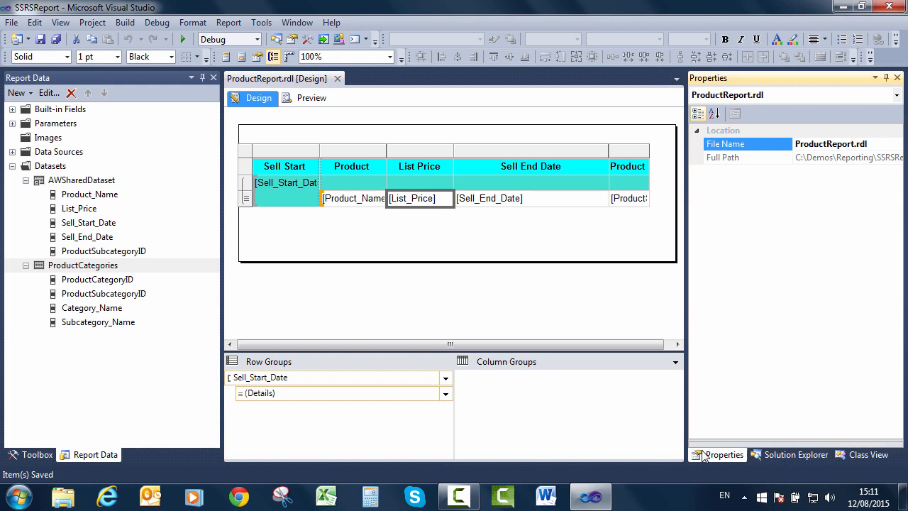
left_click(438, 199)
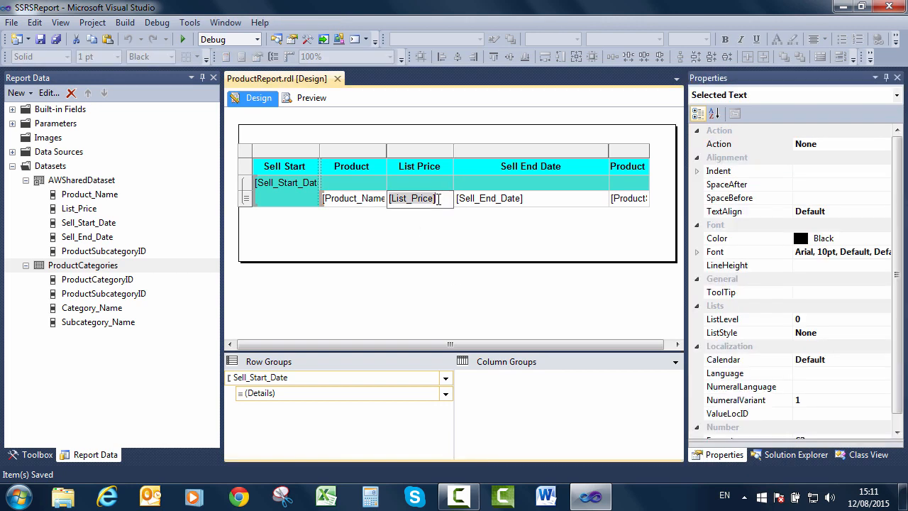
left_click(439, 218)
double_click(446, 196)
left_click(435, 211)
left_click(441, 208)
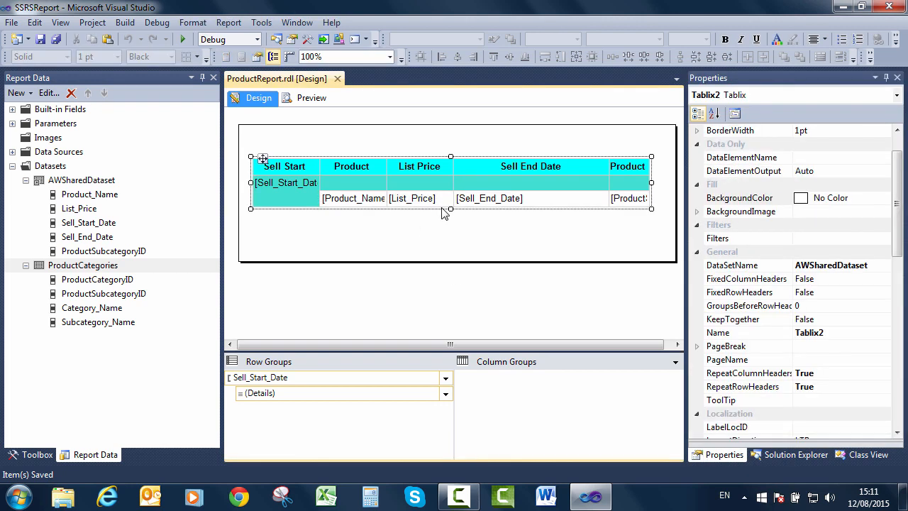
left_click(445, 200)
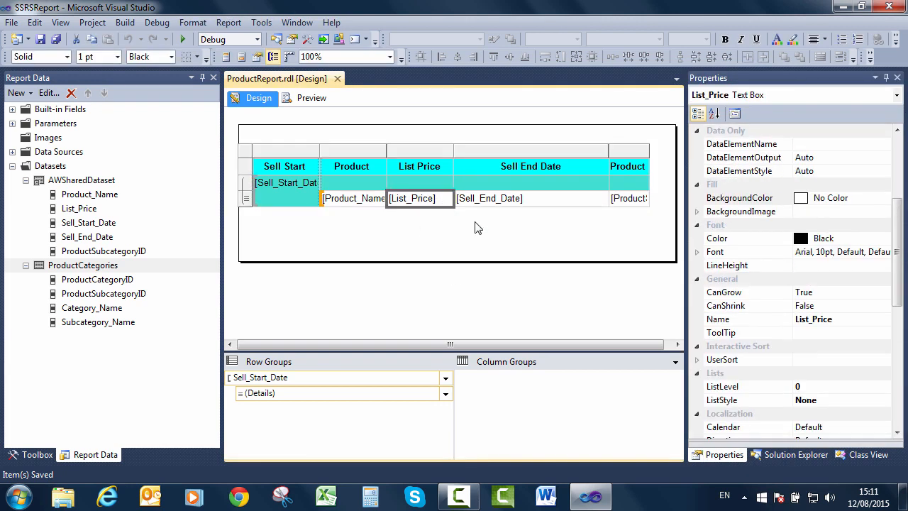
- Open the expression editor for the List_Price text box's font color and reposition its window
left_click(698, 253)
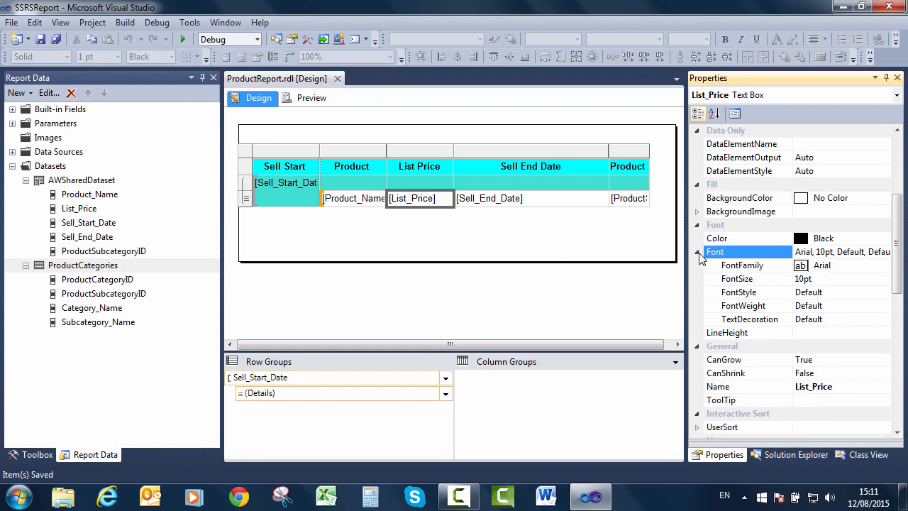
left_click(861, 239)
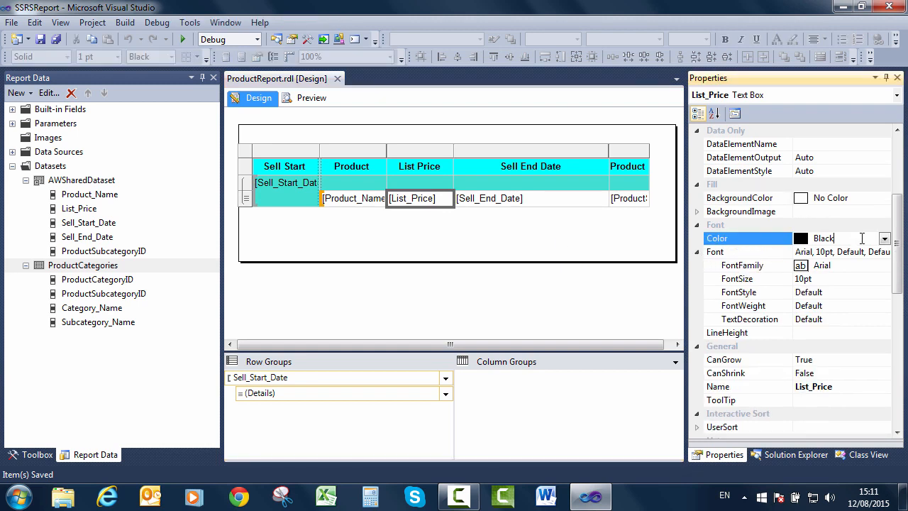
left_click(885, 239)
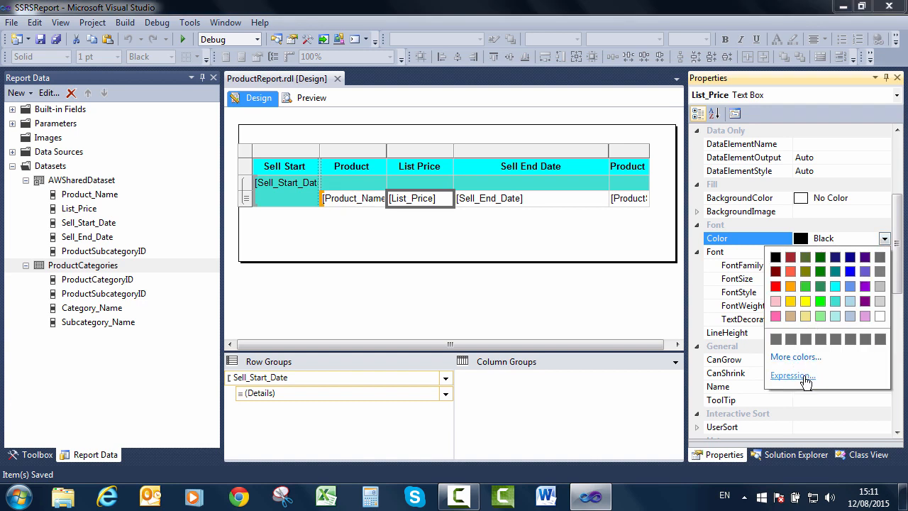
left_click(791, 375)
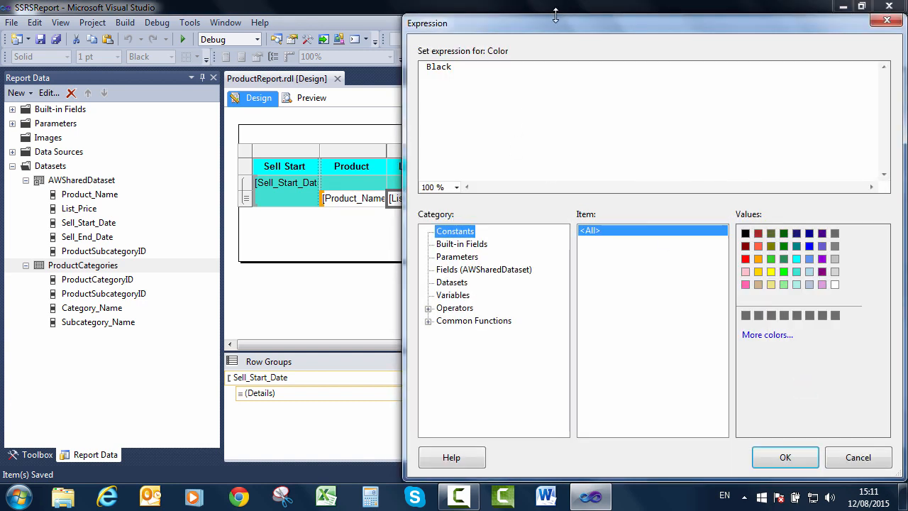
left_click_drag(555, 14, 527, 22)
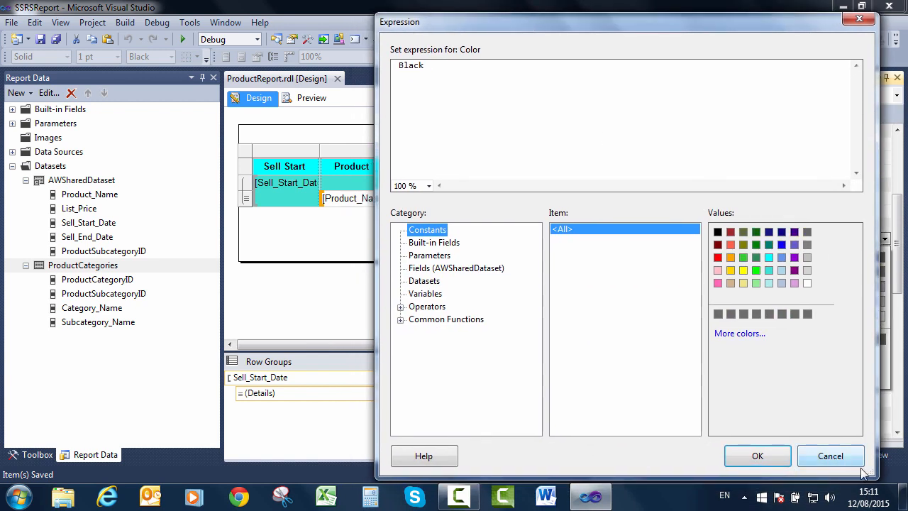
left_click_drag(873, 474, 866, 446)
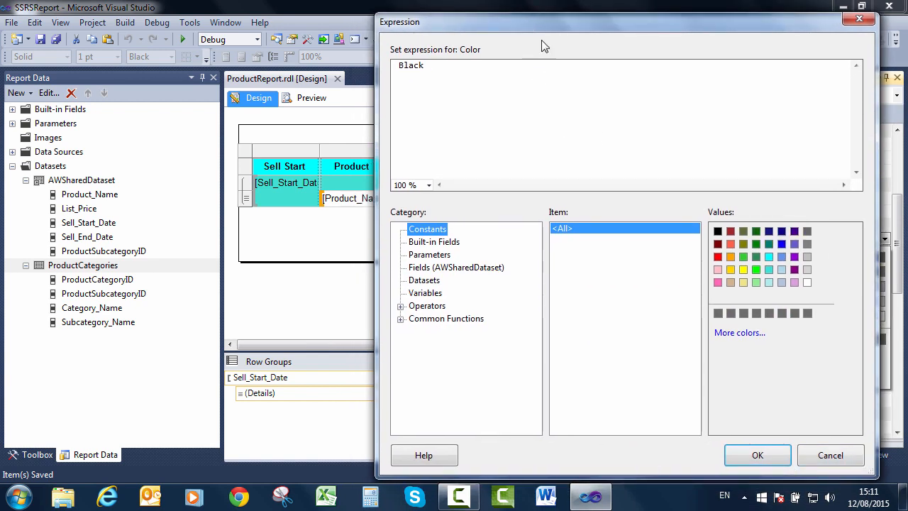
left_click_drag(522, 19, 415, 225)
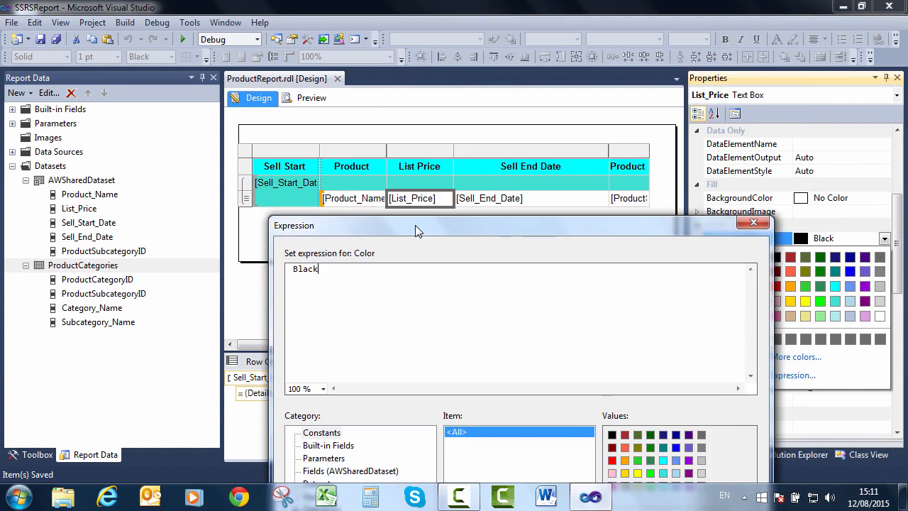
left_click_drag(415, 225, 544, 32)
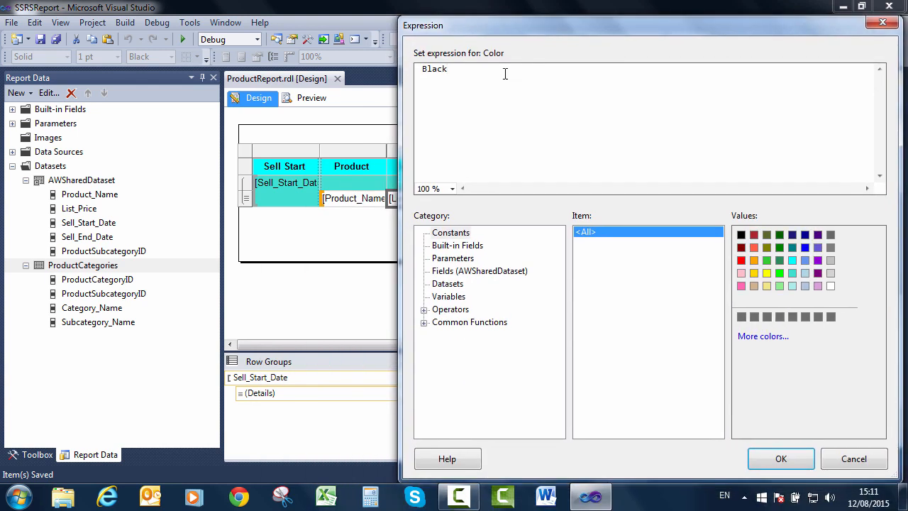
- Replace the color value Black with an opening IIf function and list the AWSharedDataset fields
left_click_drag(505, 71, 426, 71)
key("BackSpace")
left_click(425, 323)
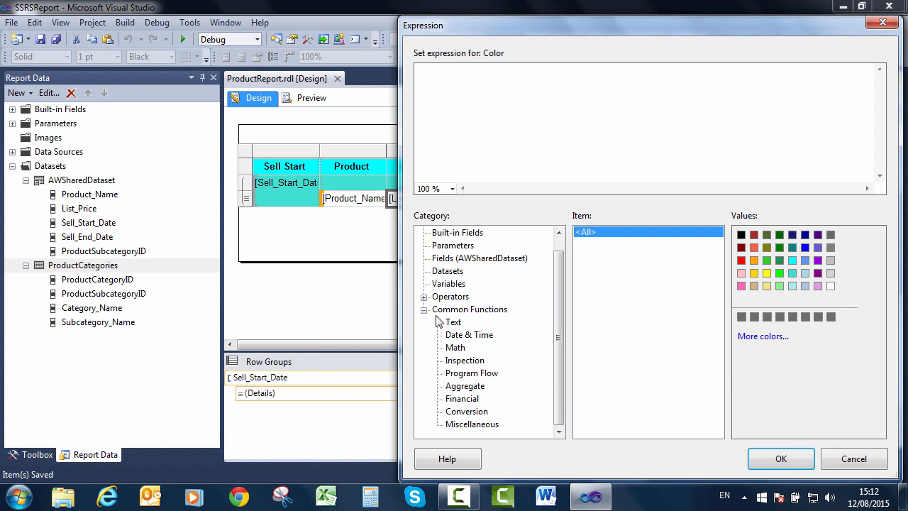
left_click(462, 373)
left_click(580, 253)
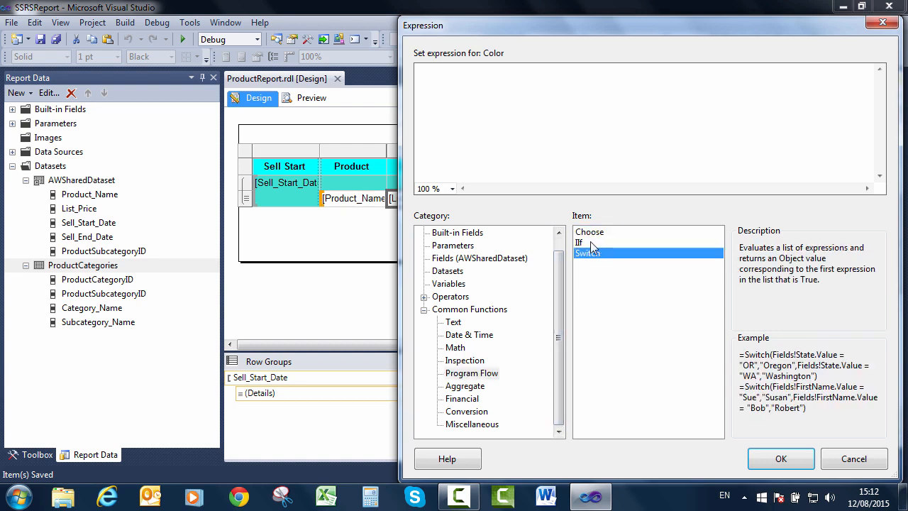
left_click(592, 244)
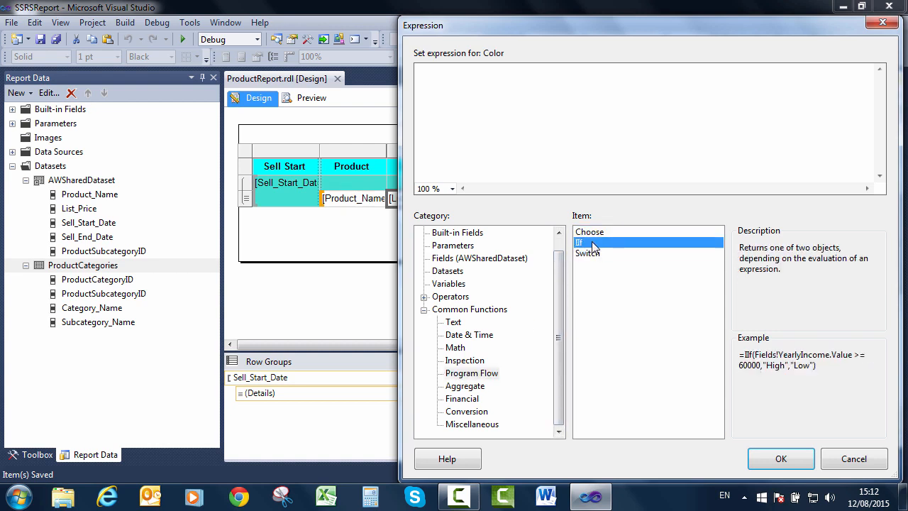
double_click(635, 245)
left_click(443, 259)
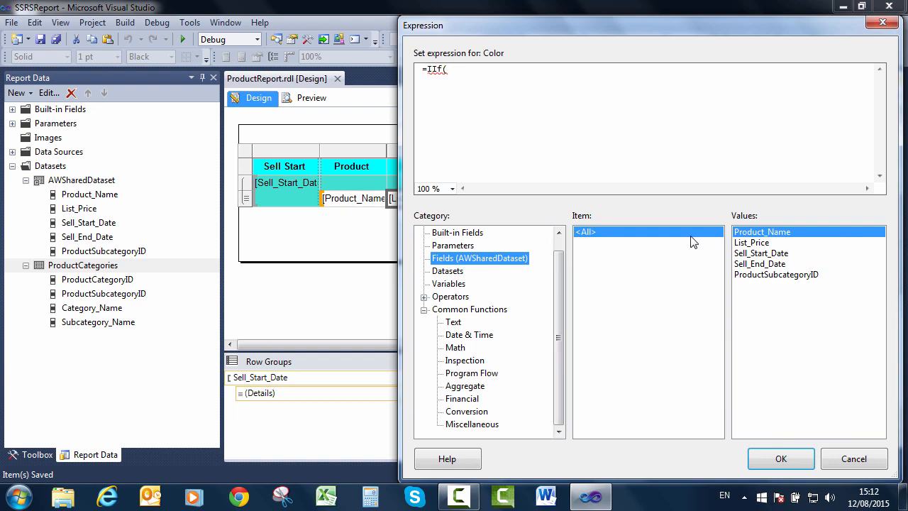
left_click(759, 264)
double_click(759, 264)
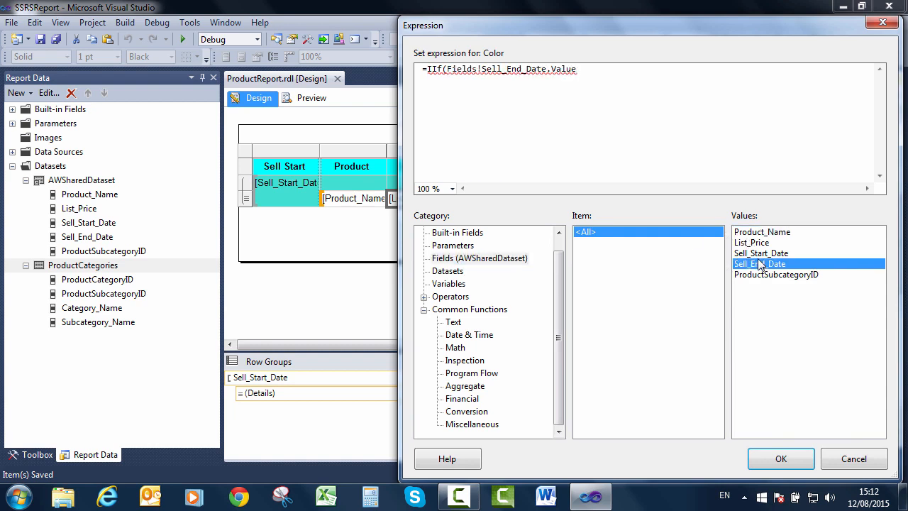
left_click(447, 71)
left_click_drag(447, 70, 548, 69)
key("Delete")
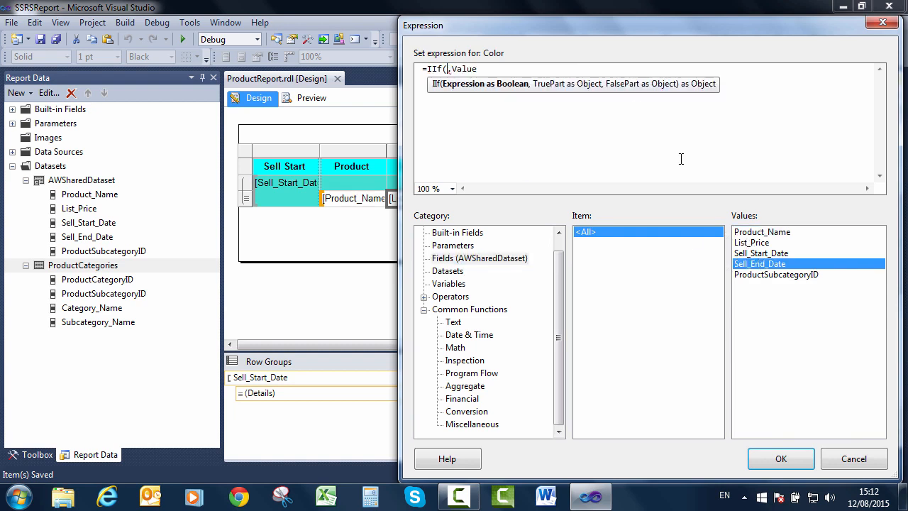
- Enter the IIf condition Fields!List_Price.Value = 0 followed by a comma, and show the color constants
double_click(795, 245)
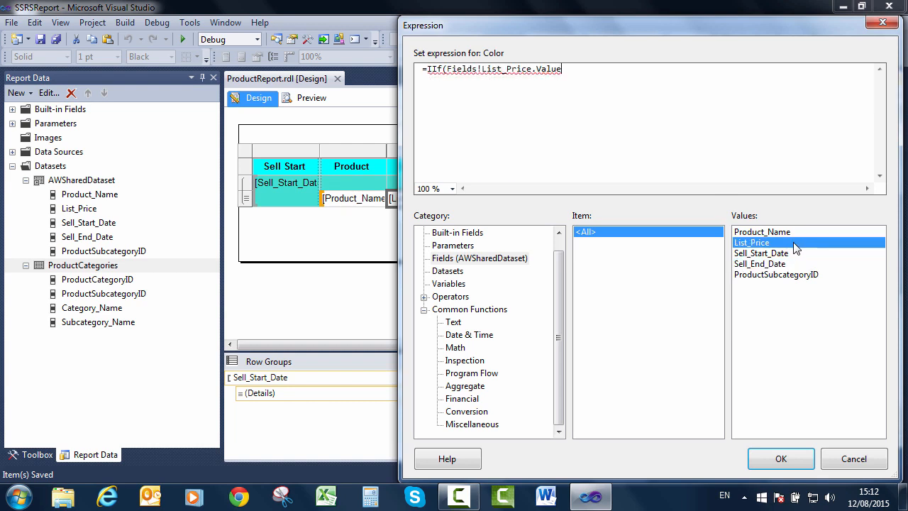
key("End")
type("= 0,")
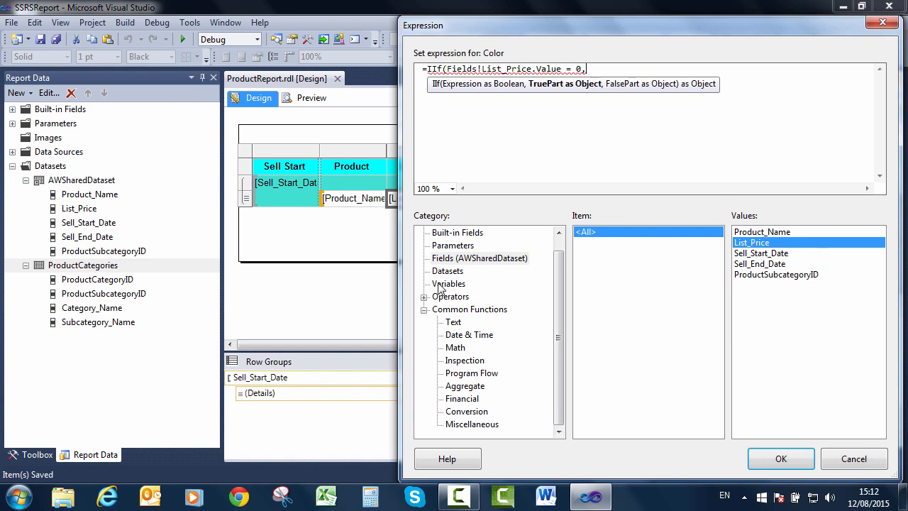
scroll(536, 251, "up", 1)
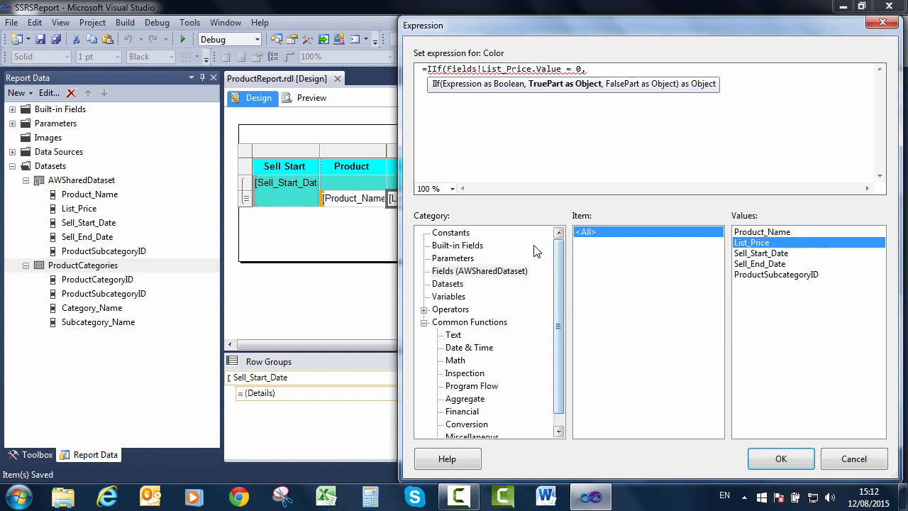
left_click(464, 234)
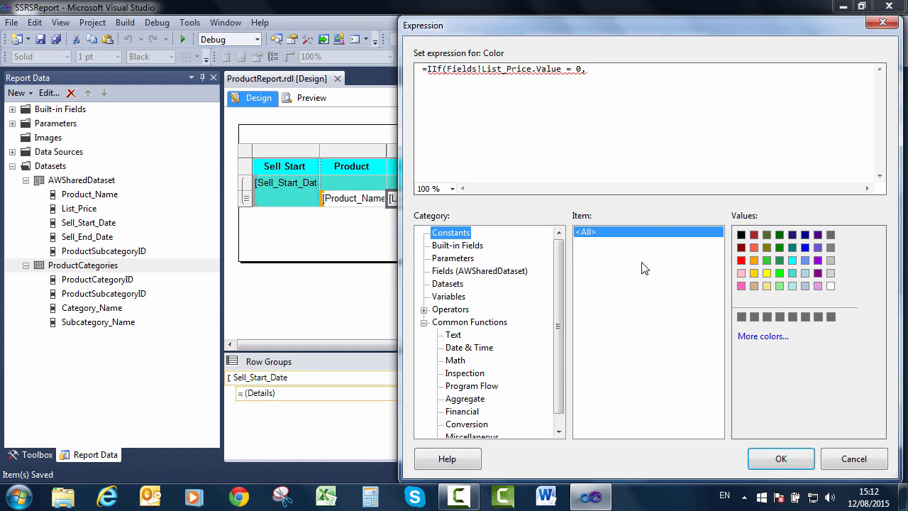
double_click(751, 261)
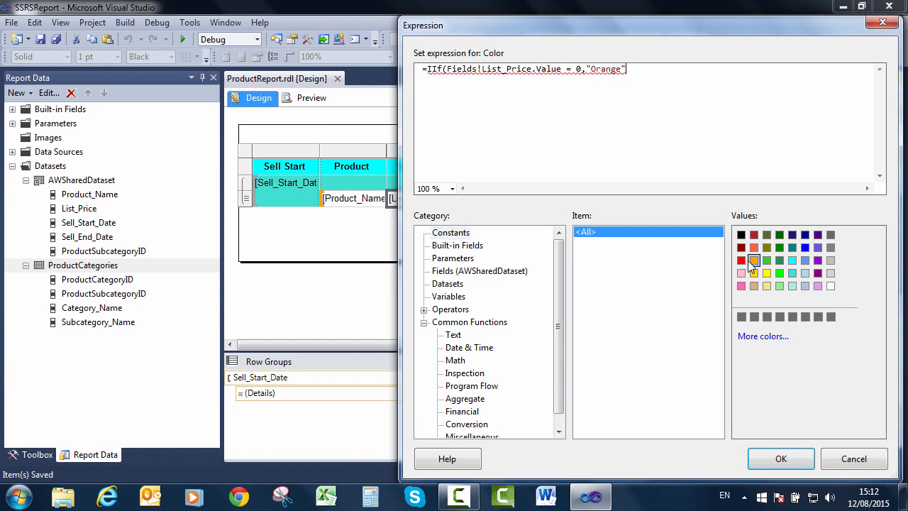
key("BackSpace")
key("BackSpace")
key("BackSpace")
key("BackSpace")
key("BackSpace")
key("BackSpace")
key("BackSpace")
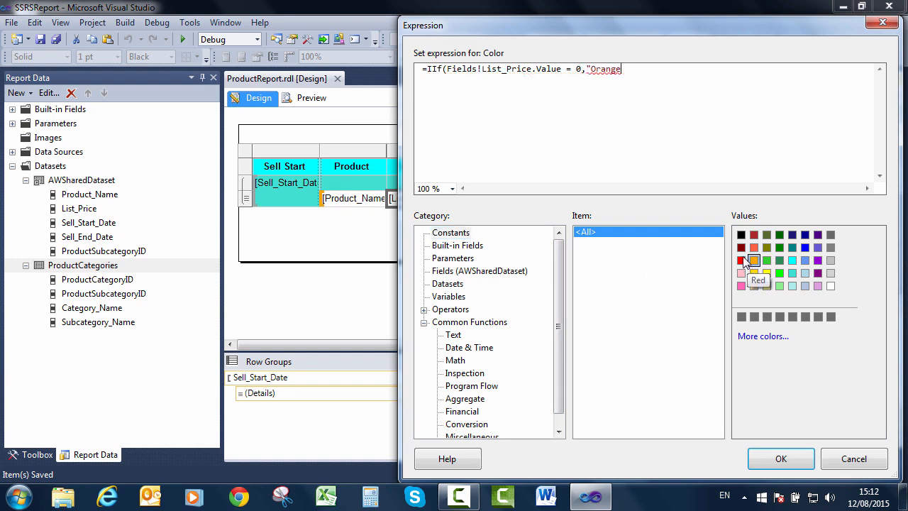
- Complete the IIf expression with "Red" as the true part and "Aqua" as the false part, and apply it
double_click(742, 261)
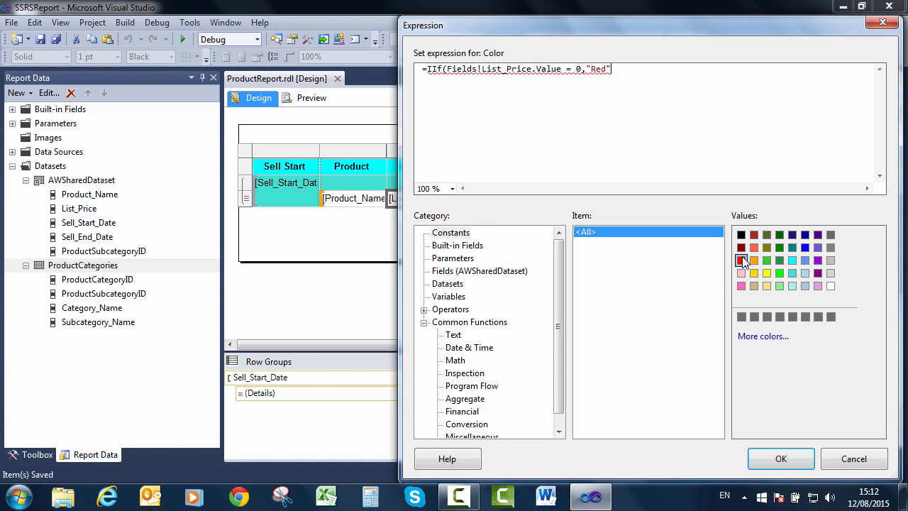
type(",")
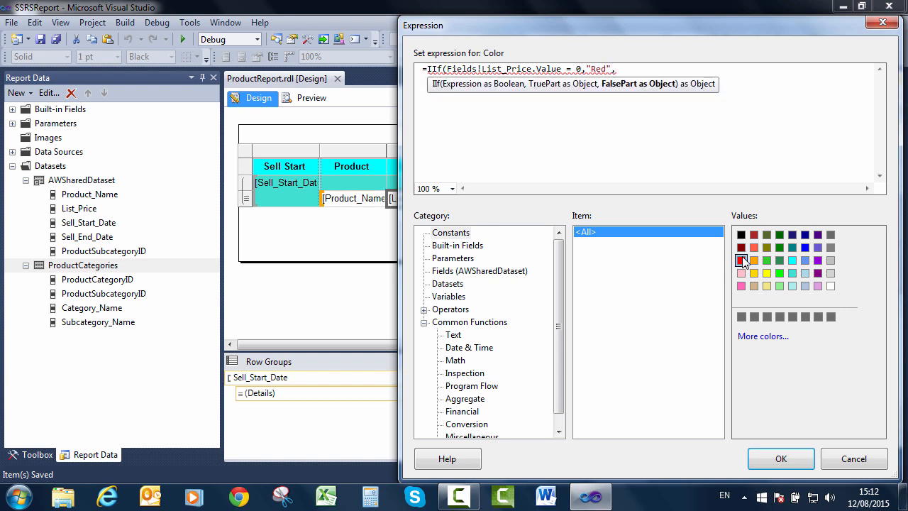
double_click(792, 260)
type(")")
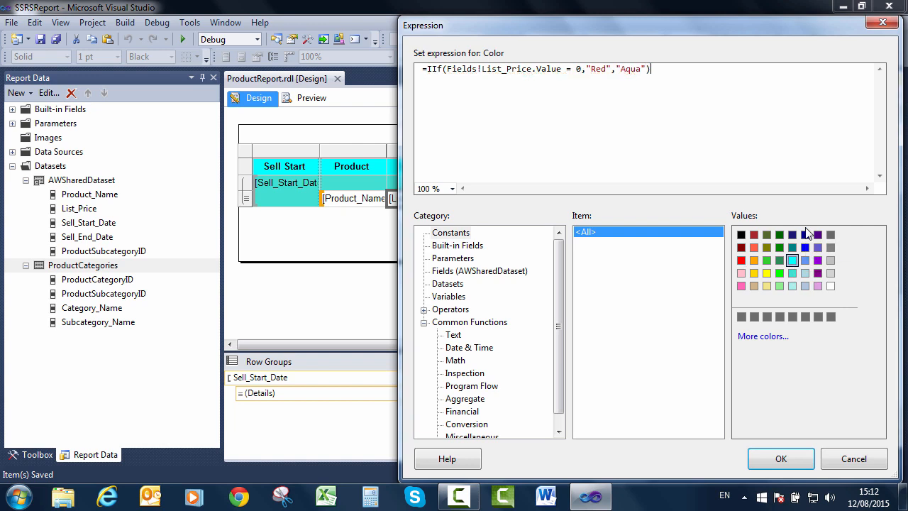
left_click(780, 458)
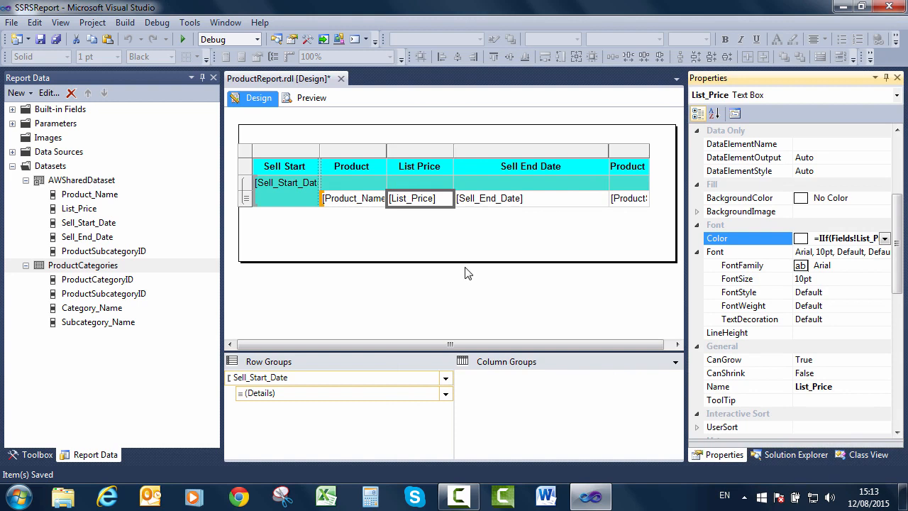
- Preview the report with all product subcategories selected and check the List Price font colors down the page
left_click(312, 100)
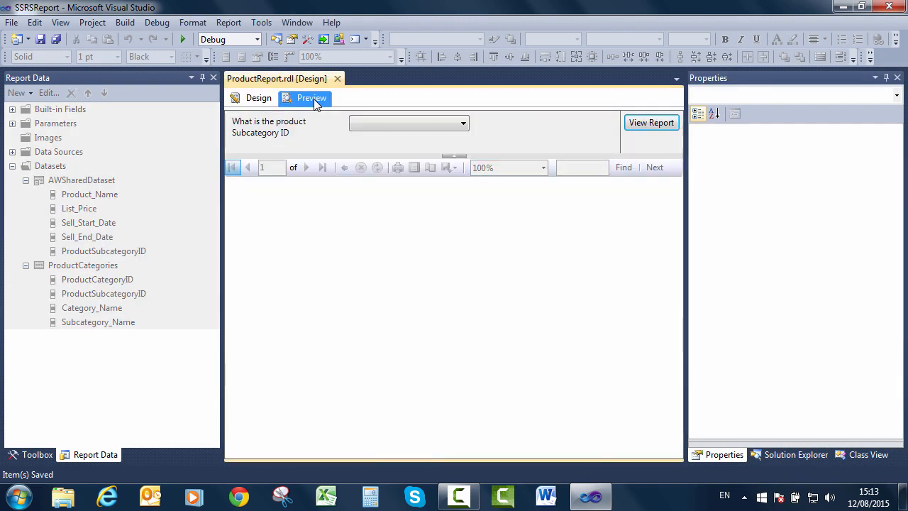
left_click(380, 122)
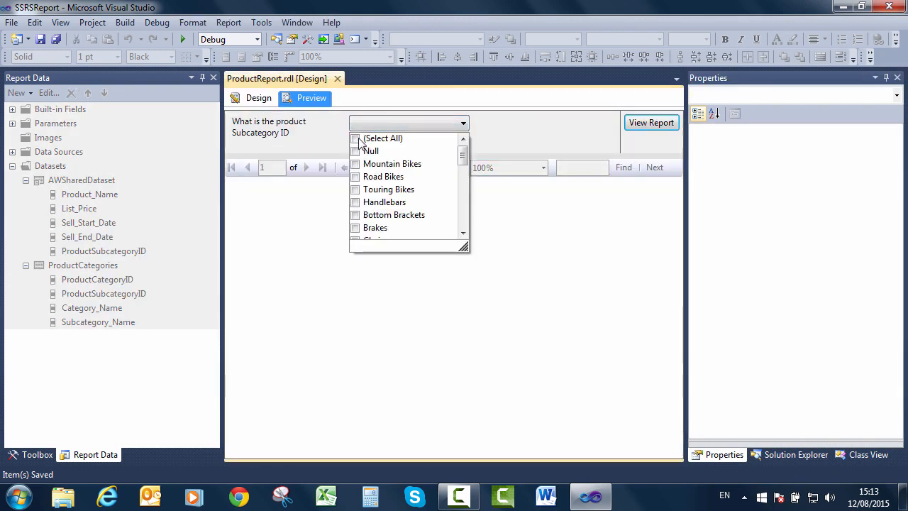
left_click(366, 138)
left_click(646, 123)
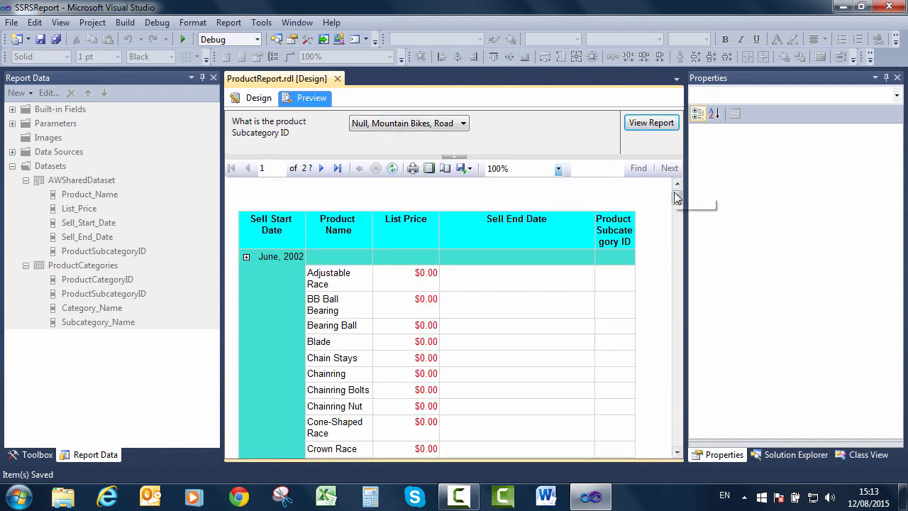
left_click_drag(677, 201, 678, 206)
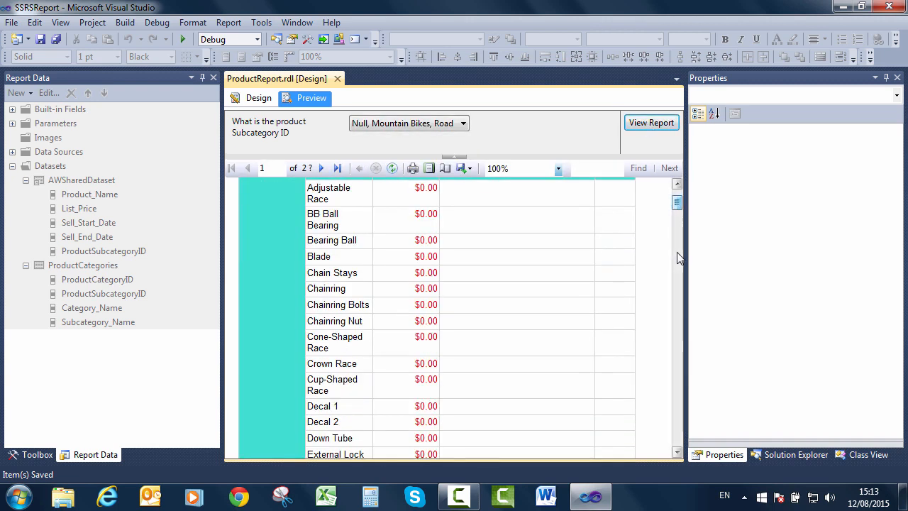
left_click(679, 305)
left_click(679, 305)
left_click(679, 307)
left_click(679, 306)
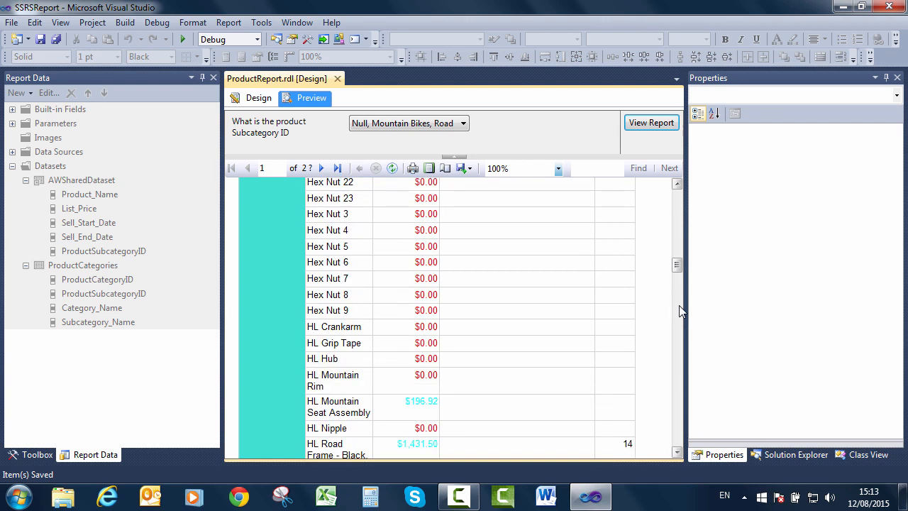
- Return to the report design and open the expression editor for the List Price text box's BackgroundColor
left_click(679, 311)
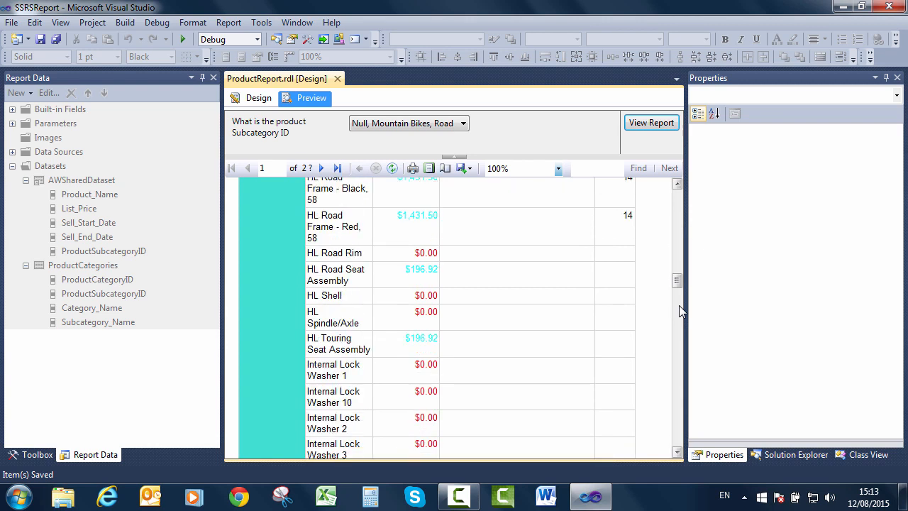
left_click(257, 100)
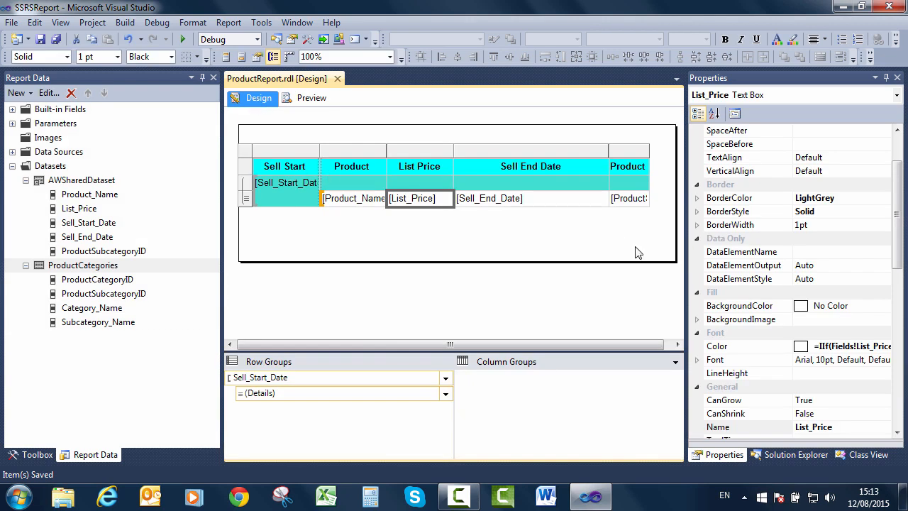
left_click(881, 310)
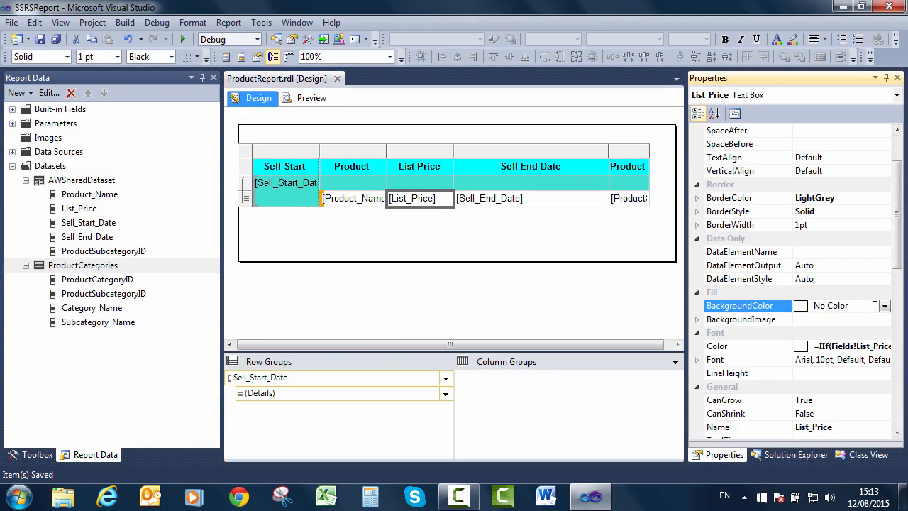
left_click(885, 307)
left_click(800, 463)
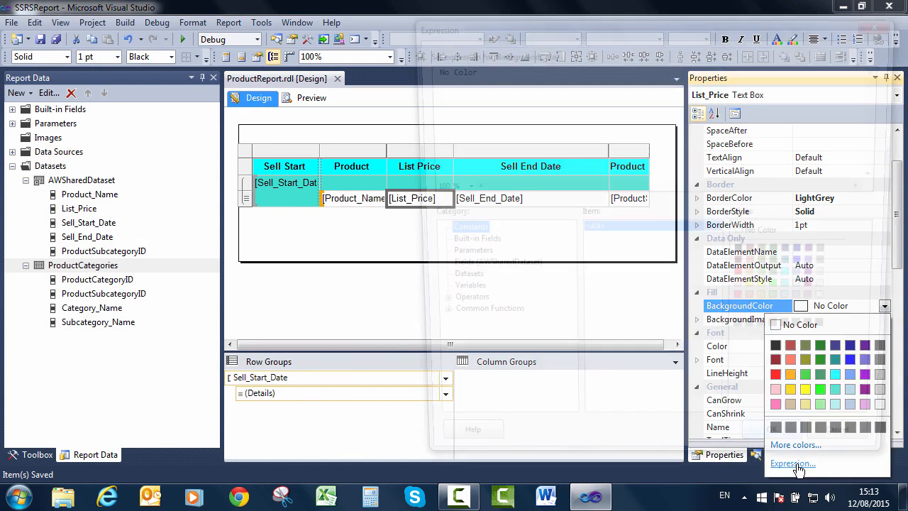
- Clear the default No Color value from the BackgroundColor expression
double_click(429, 68)
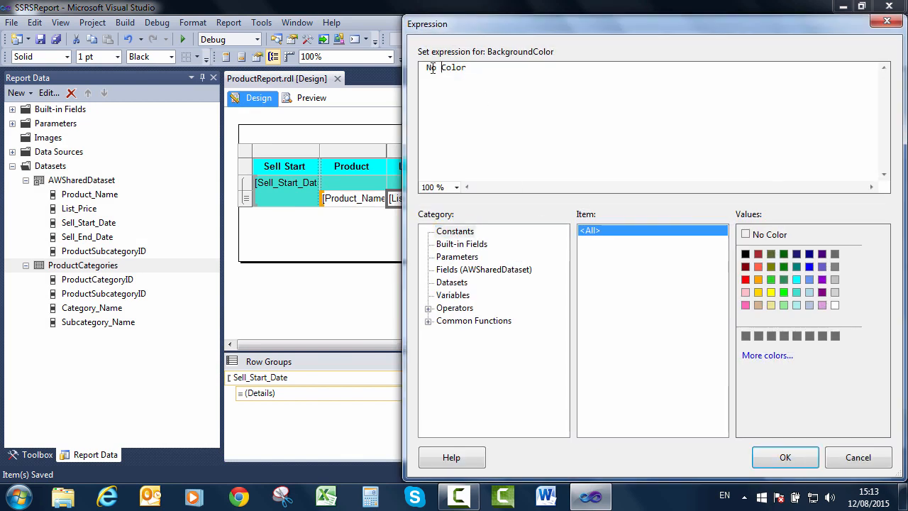
left_click(454, 69)
left_click_drag(475, 66, 411, 67)
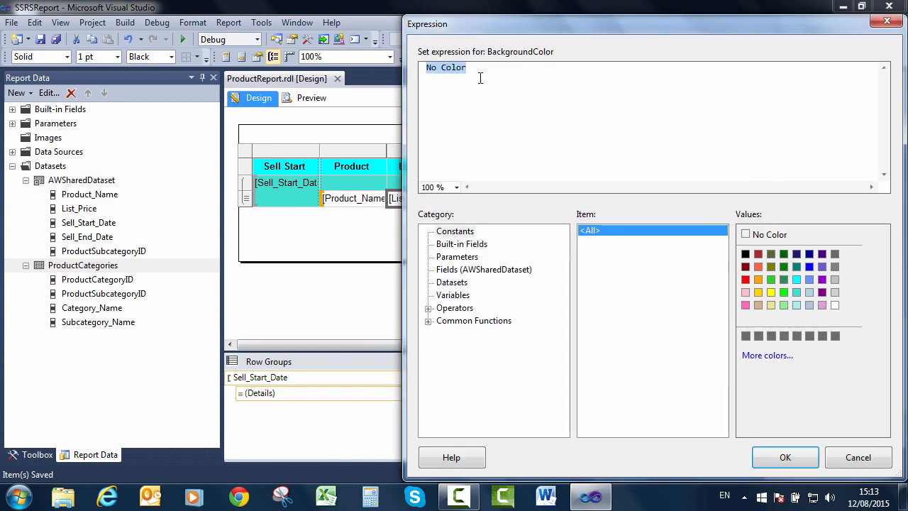
key("Delete")
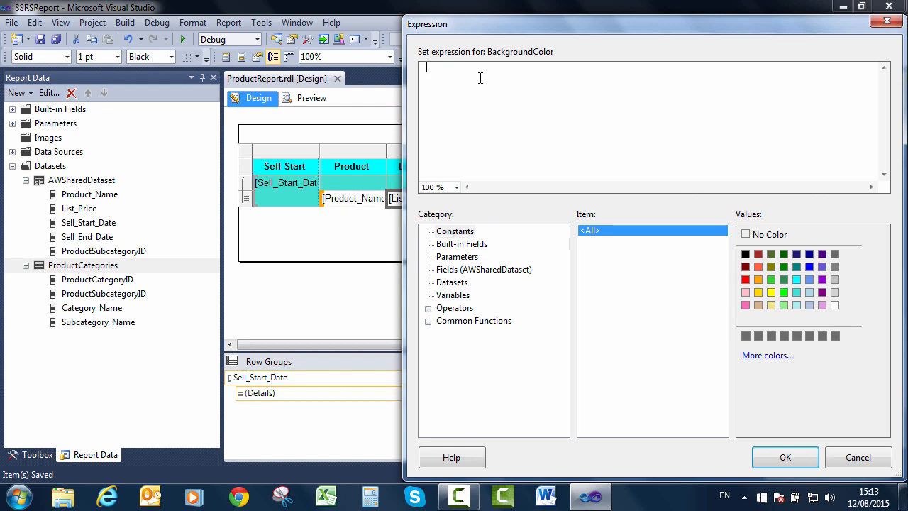
- Examine the expression editor's built-in fields, parameters, dataset fields, datasets, variables and each group of operators
left_click(467, 257)
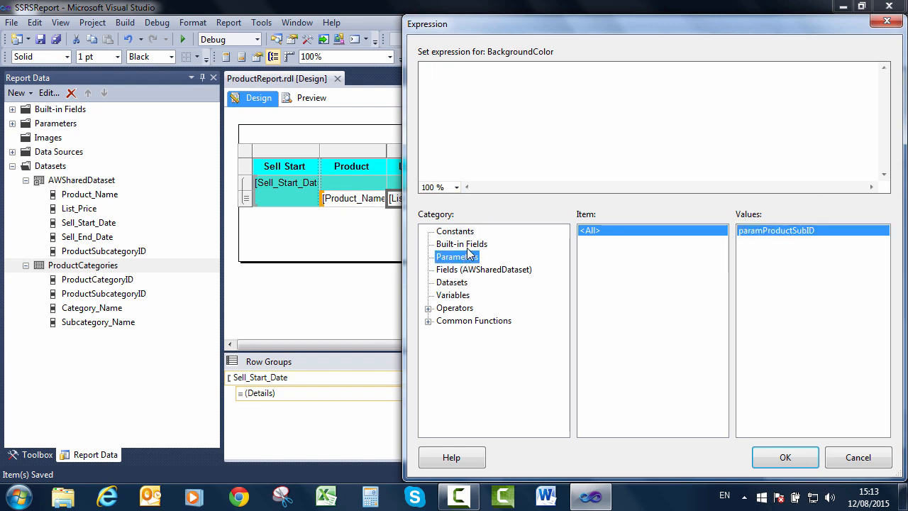
left_click(467, 248)
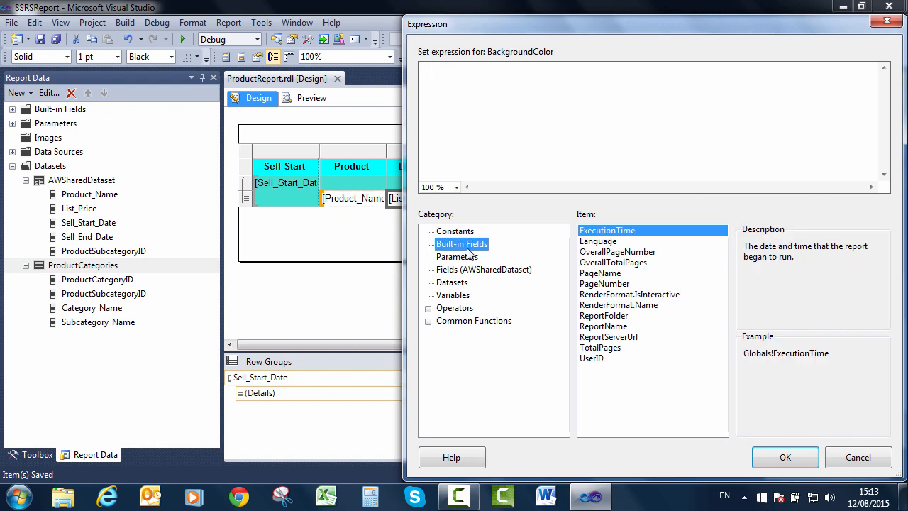
left_click(459, 259)
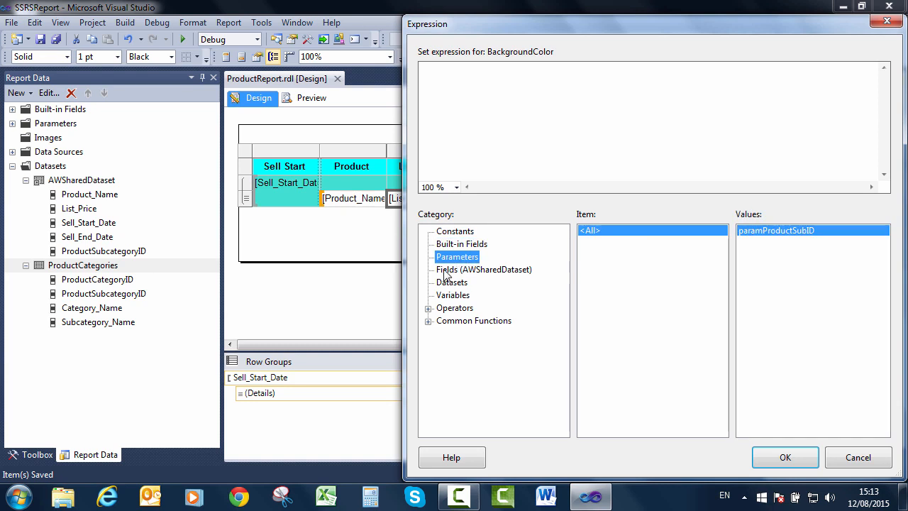
left_click(456, 270)
left_click(451, 283)
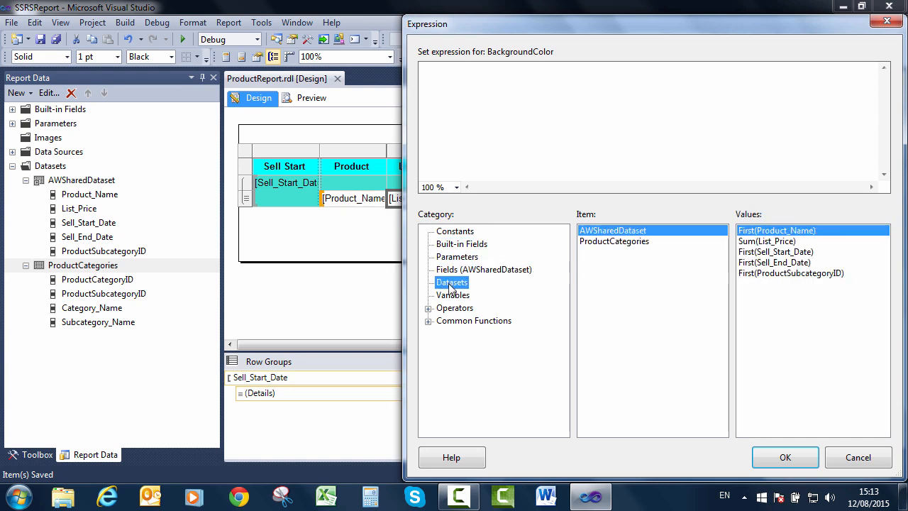
left_click(453, 295)
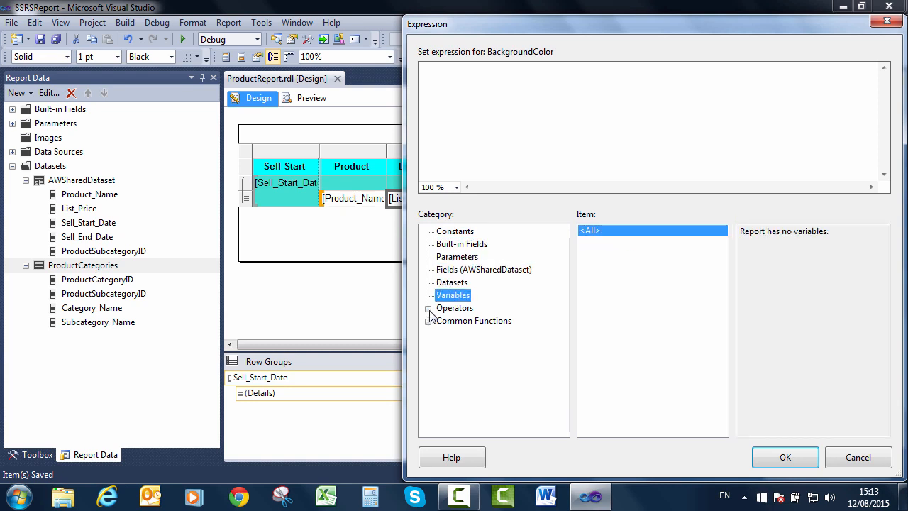
left_click(429, 309)
left_click(463, 321)
left_click(467, 334)
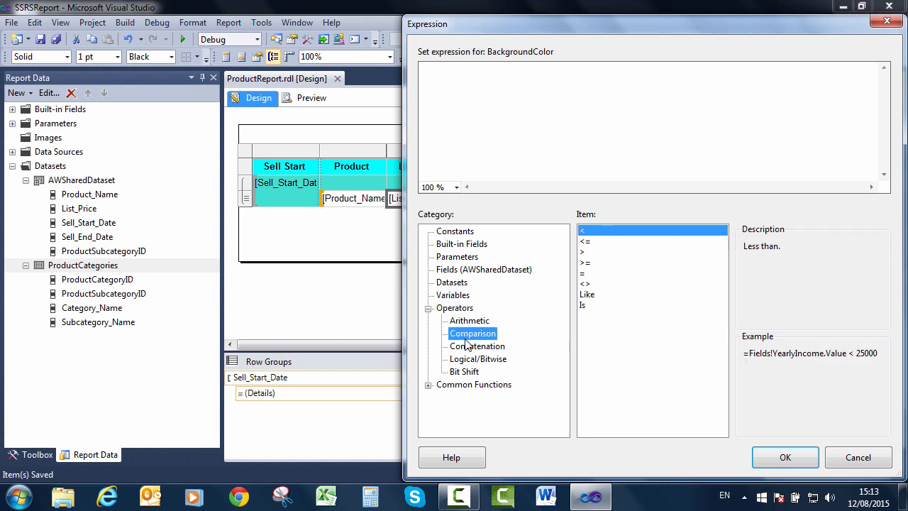
left_click(470, 347)
left_click(472, 360)
left_click(469, 372)
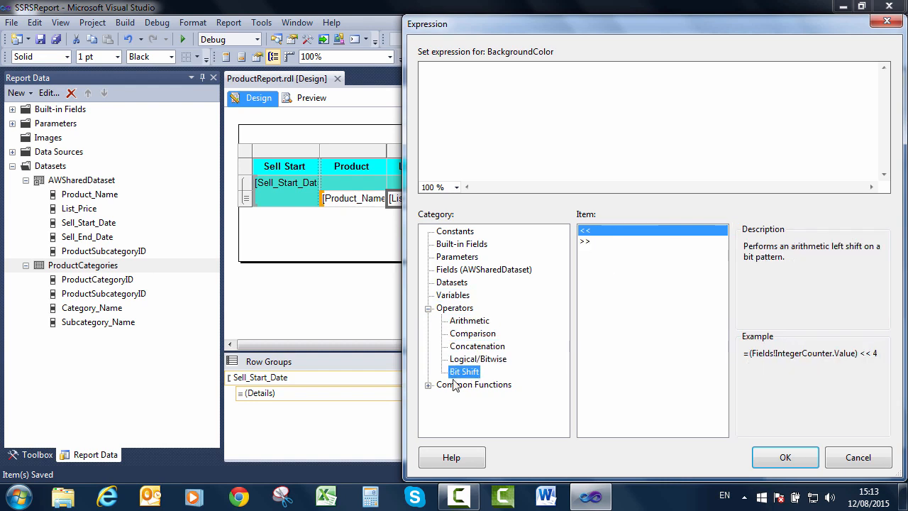
- Examine the common function groups, including Text, Math, Program Flow, Aggregate, Financial, Conversion and Miscellaneous
left_click(429, 386)
left_click(475, 411)
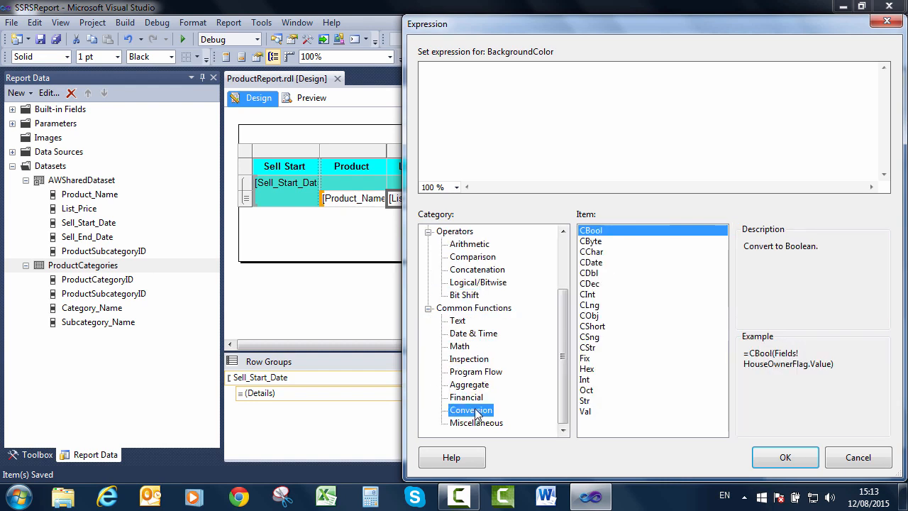
left_click(468, 373)
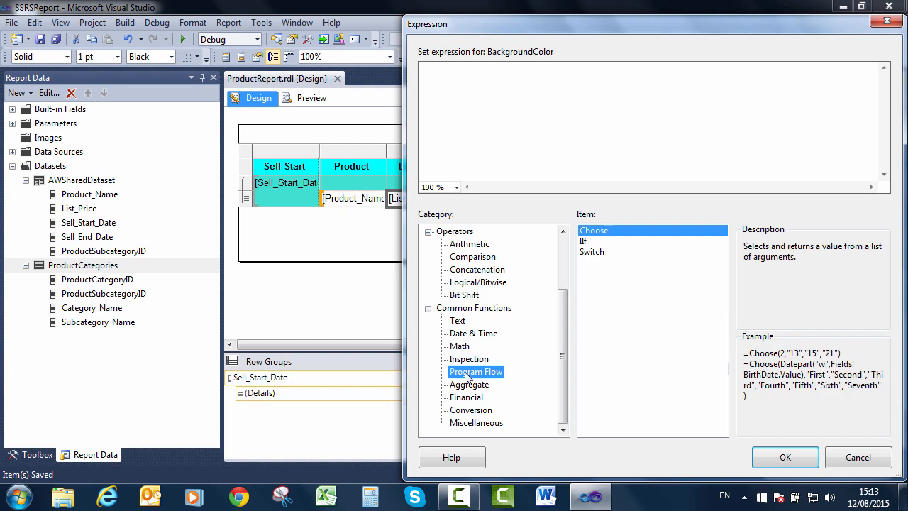
left_click(468, 359)
left_click(461, 347)
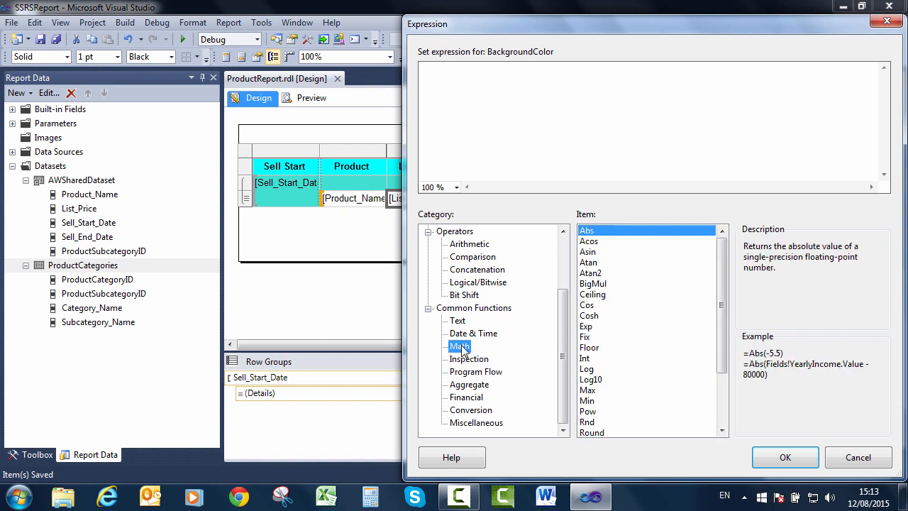
left_click(463, 333)
left_click(459, 322)
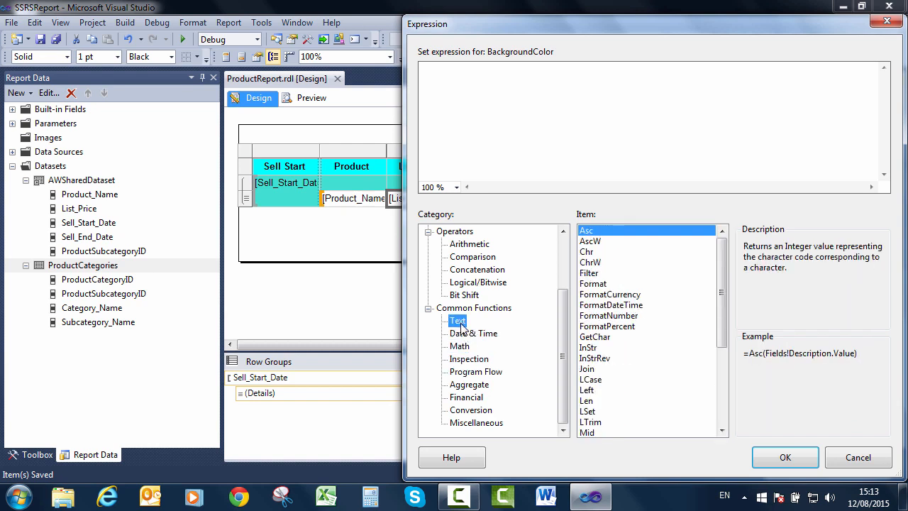
left_click(473, 375)
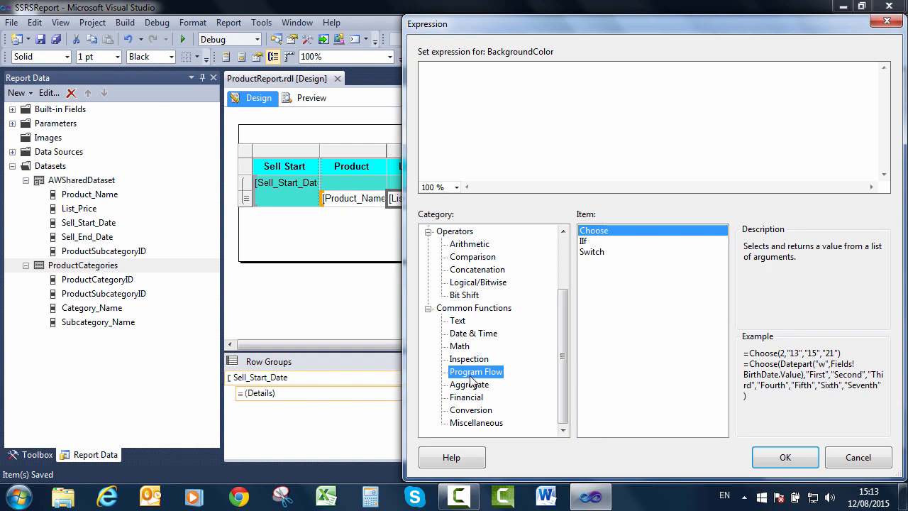
left_click(471, 387)
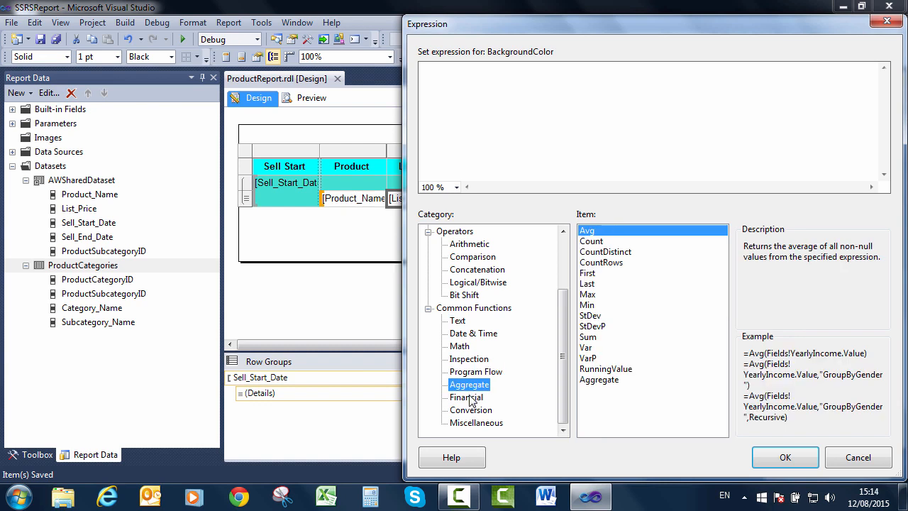
left_click(471, 400)
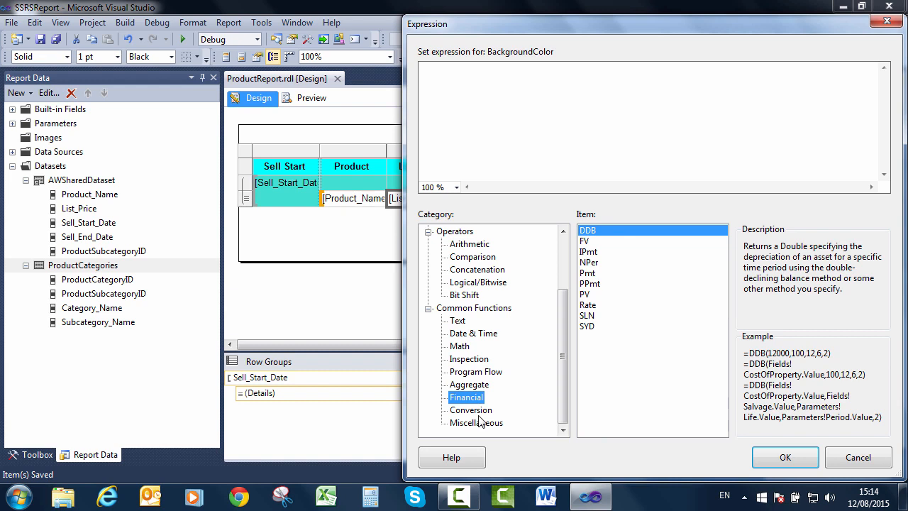
left_click(485, 424)
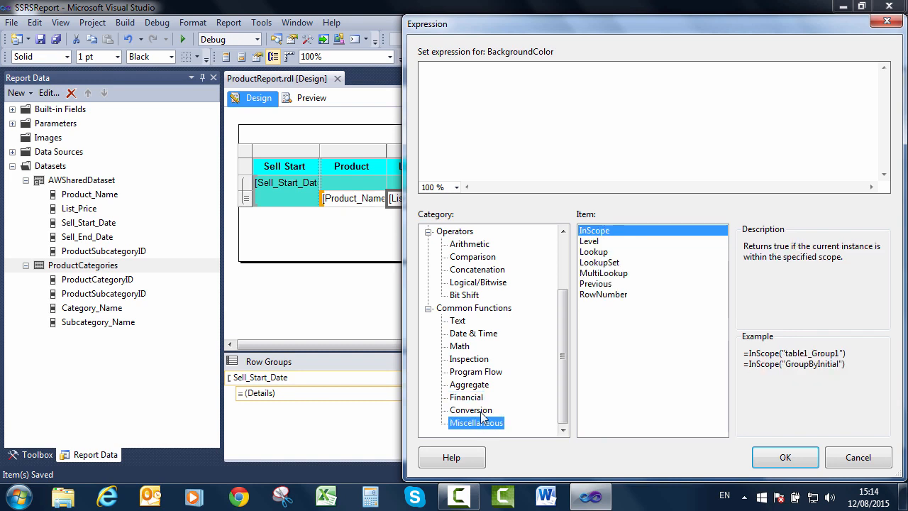
- Begin the BackgroundColor expression with =iif( and insert the RowNumber function from the miscellaneous functions
left_click(605, 295)
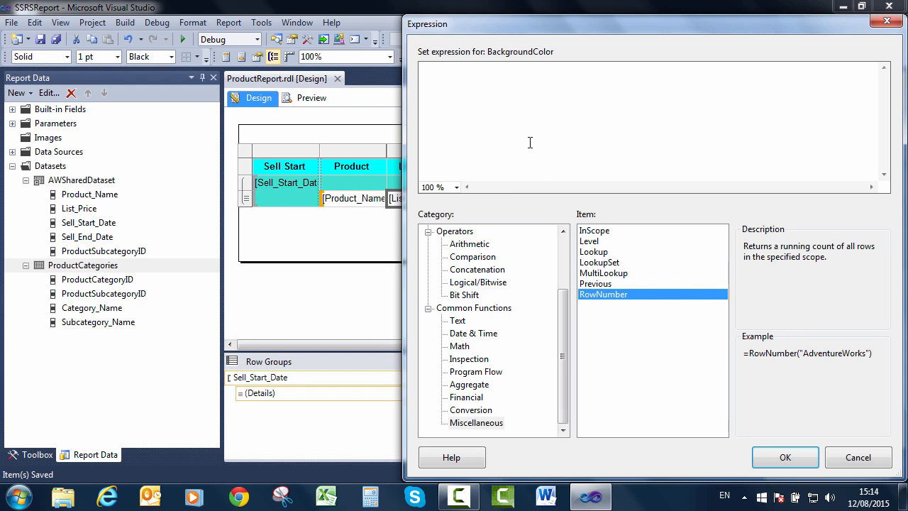
type("f(")
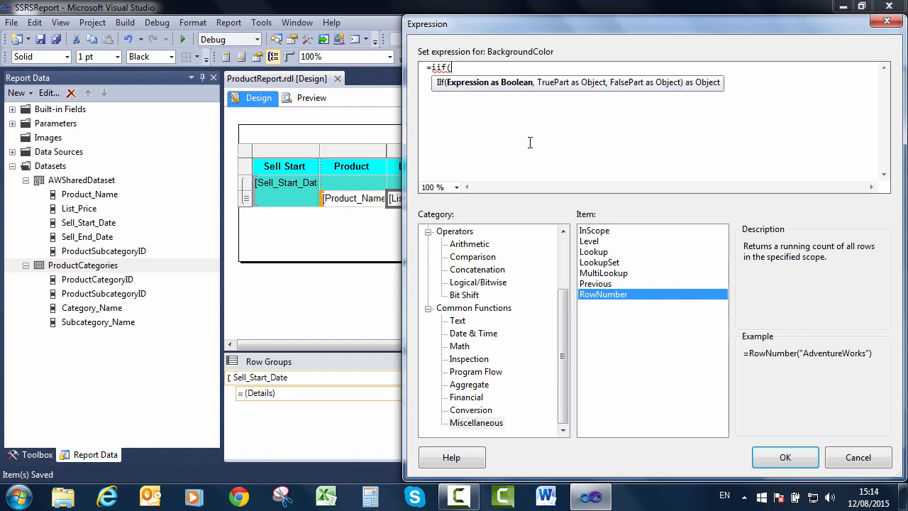
double_click(598, 297)
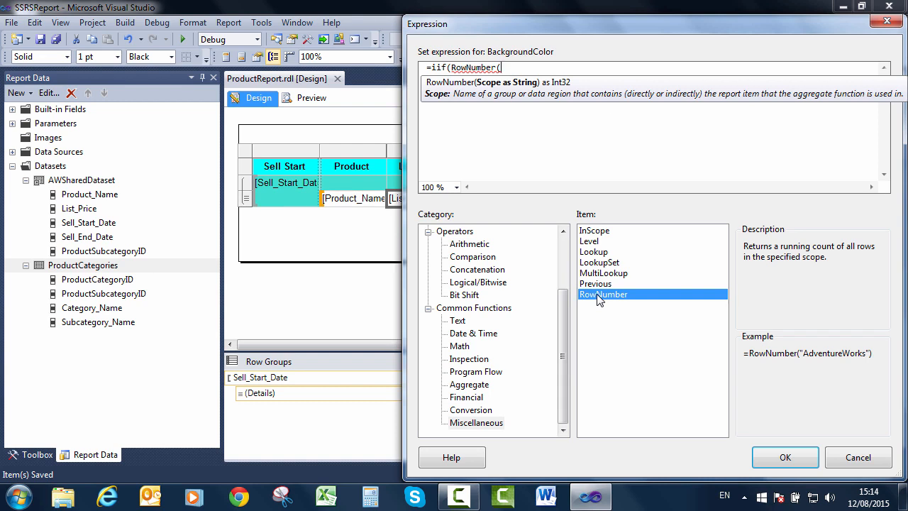
- Reposition the Expression dialog, check the dataset's name, and complete the RowNumber call with the scope "AWSharedDataset"
left_click_drag(621, 30, 490, 187)
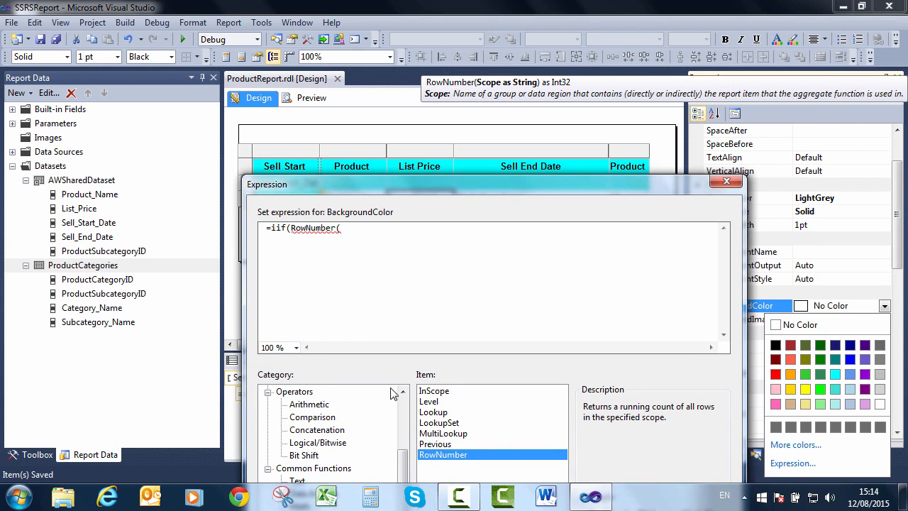
scroll(395, 397, "up", 2)
left_click(312, 392)
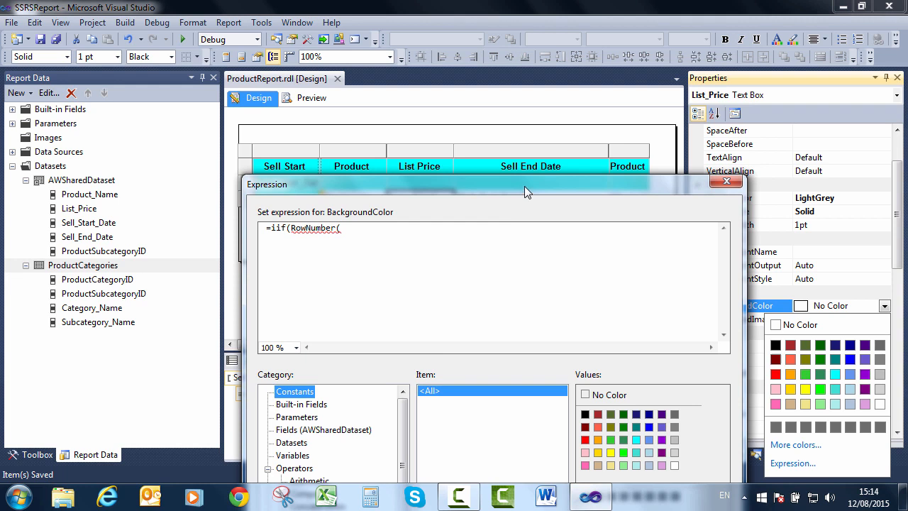
left_click_drag(524, 185, 501, 41)
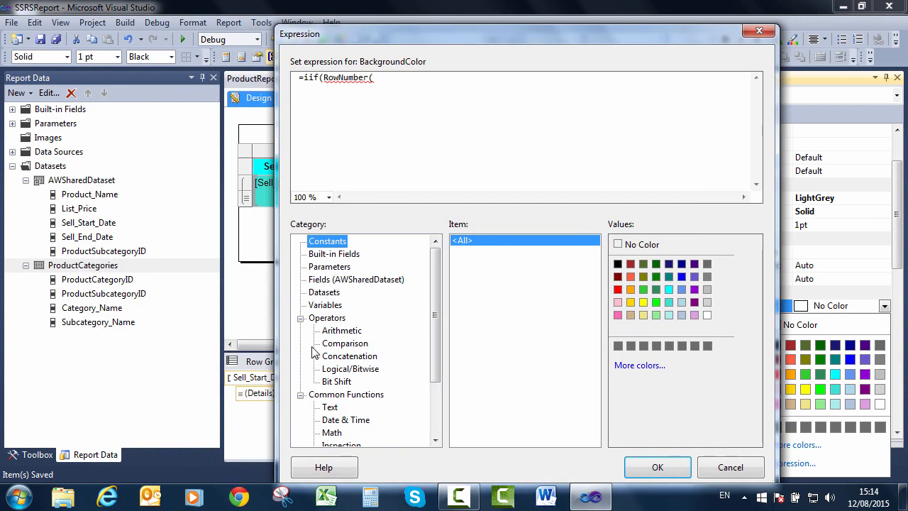
left_click(360, 281)
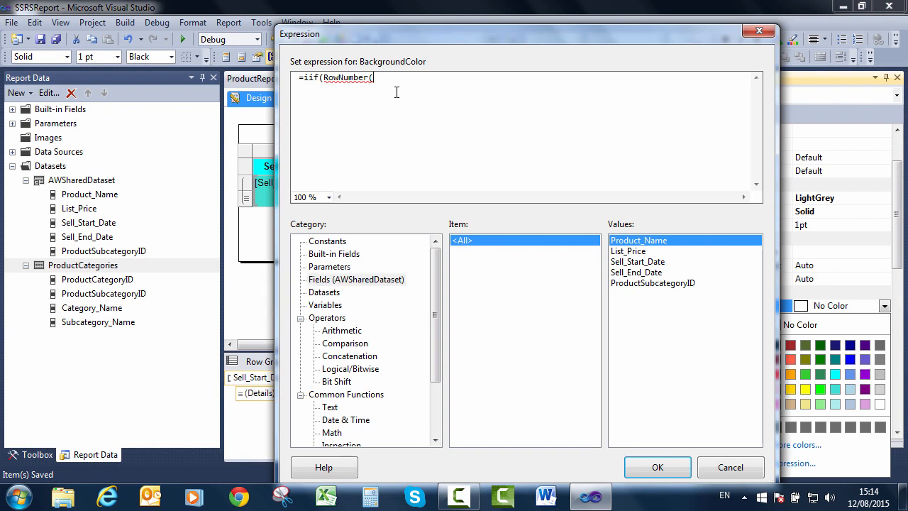
type("\"AWShared")
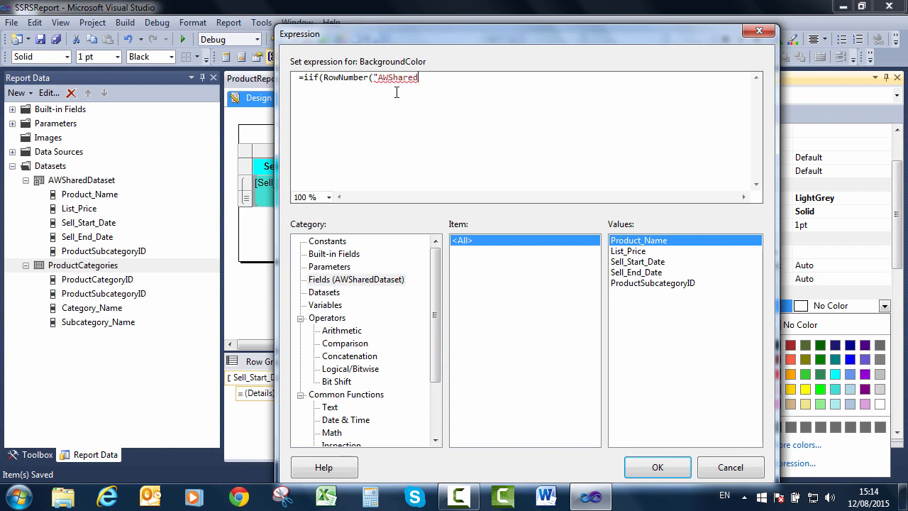
type("Dataset\")")
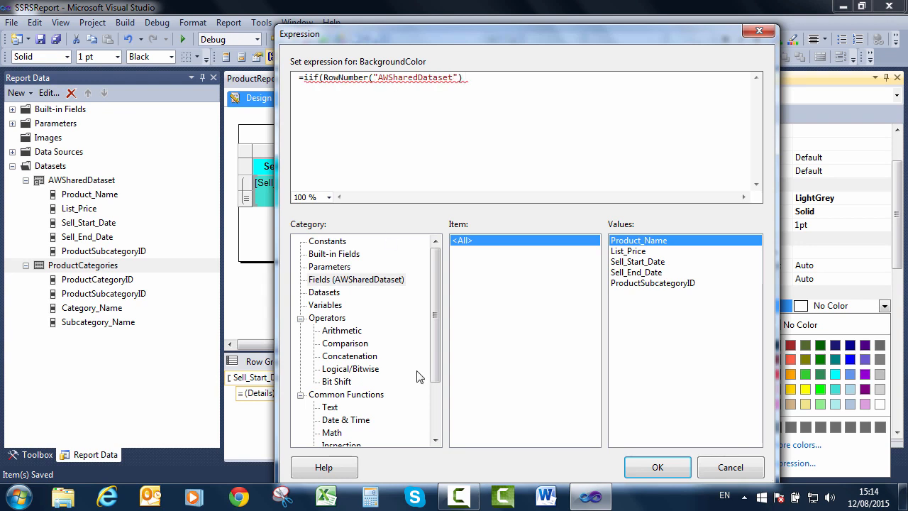
- Extend the BackgroundColor condition after the RowNumber call with the arithmetic Mod operator and "2 = 0,"
left_click(352, 369)
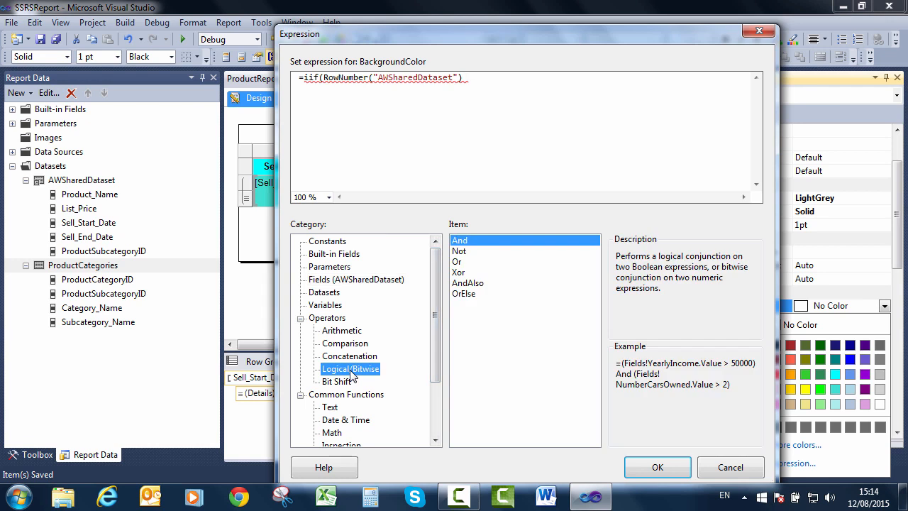
left_click(334, 384)
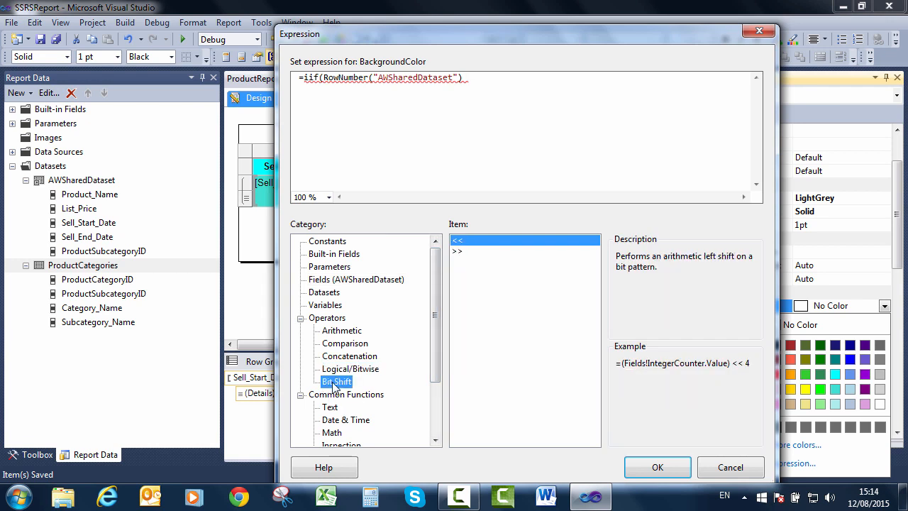
left_click(437, 408)
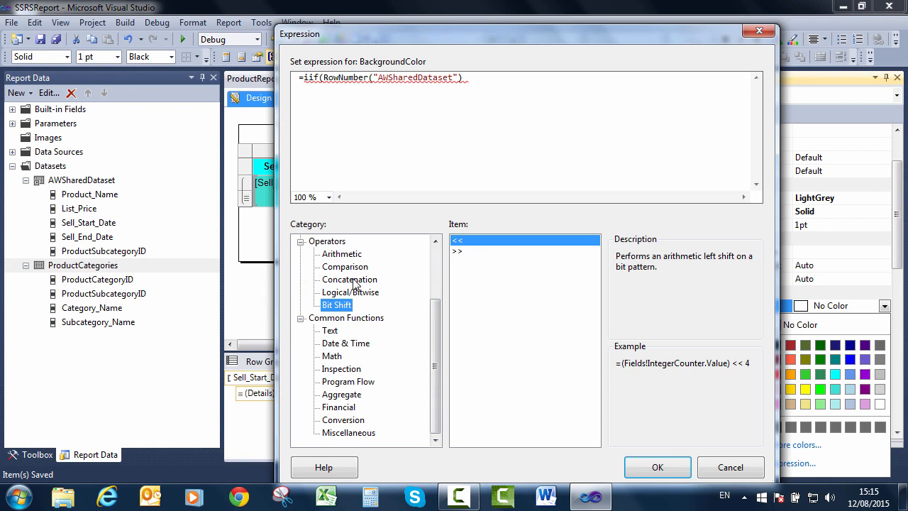
left_click(352, 256)
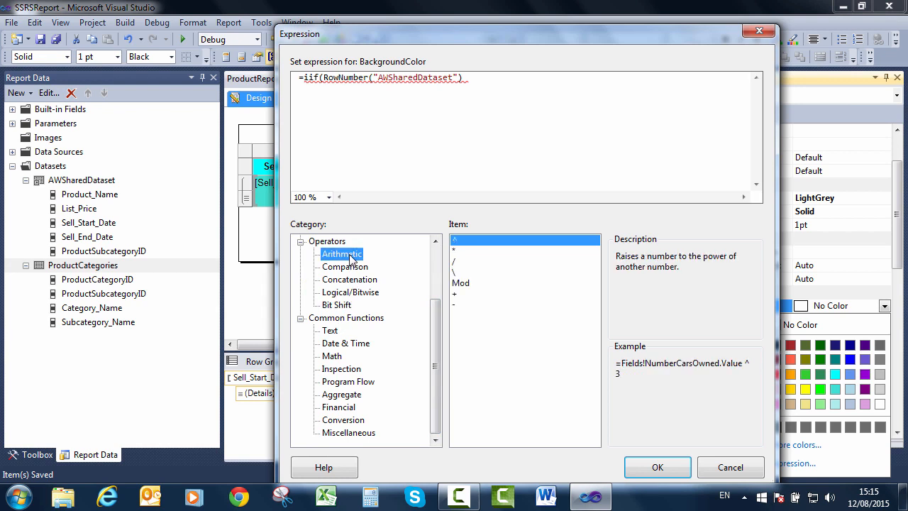
double_click(460, 283)
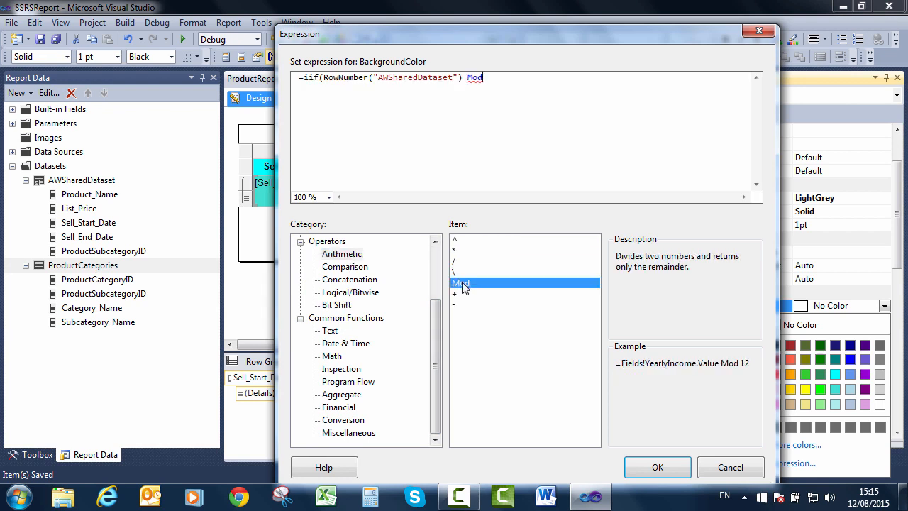
type("2 = 0,")
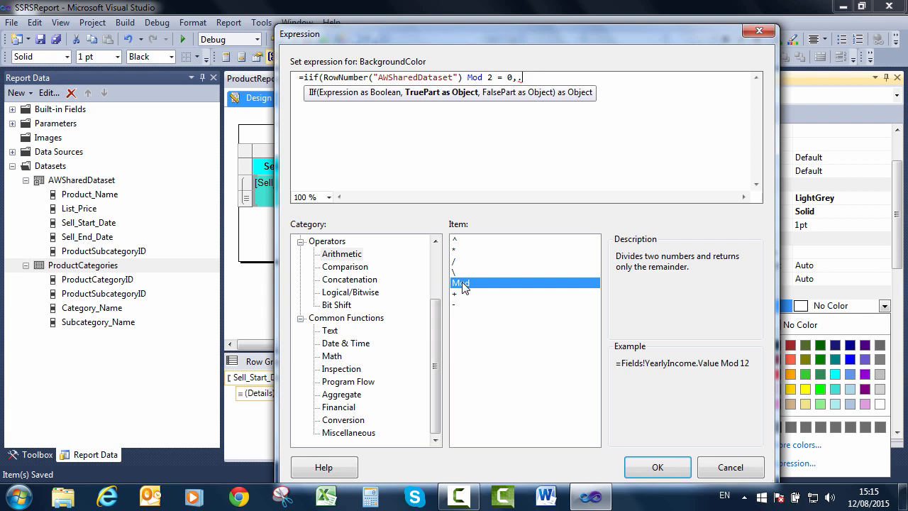
- Complete the IIf expression with the color constants "Yellow" for true and "Transparent" for false, close the parenthesis and apply it
scroll(440, 266, "up", 2)
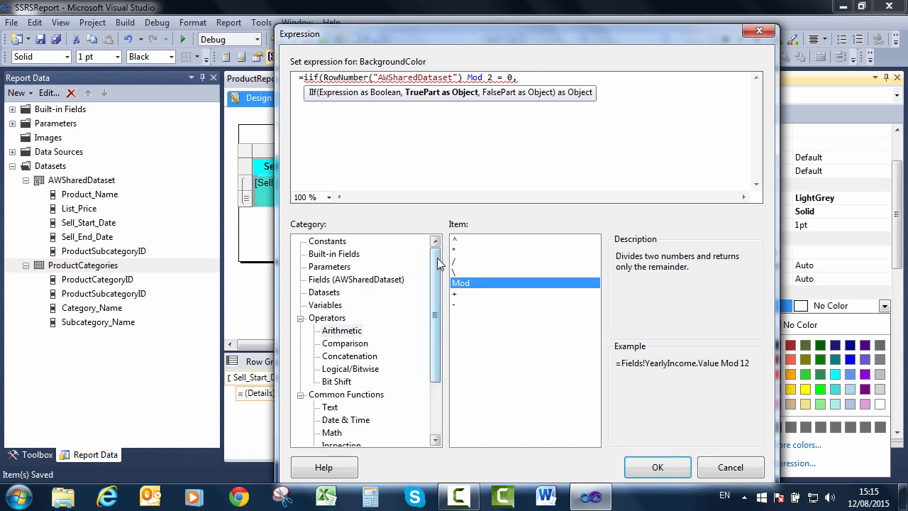
left_click(339, 242)
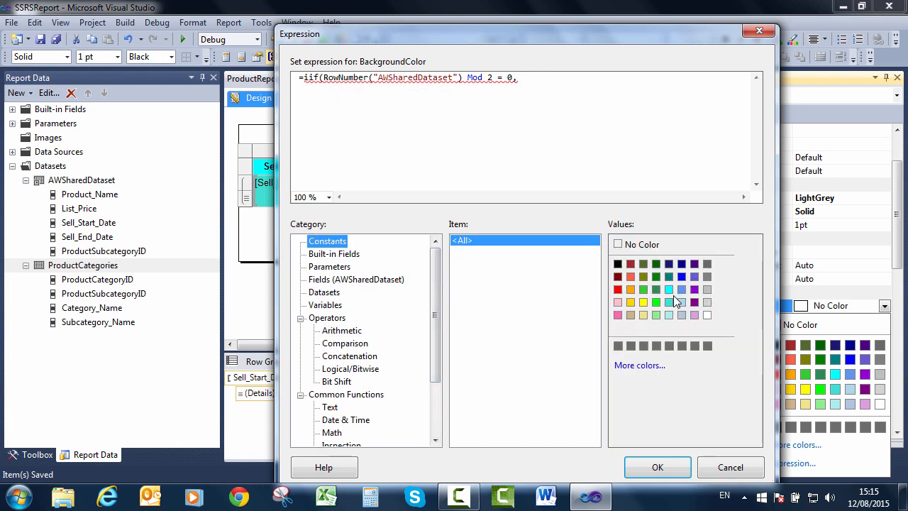
double_click(643, 303)
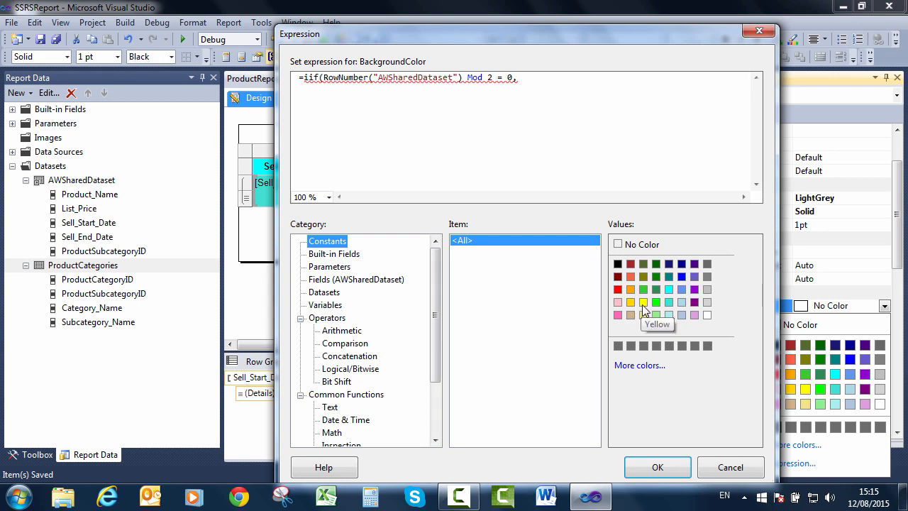
type(",")
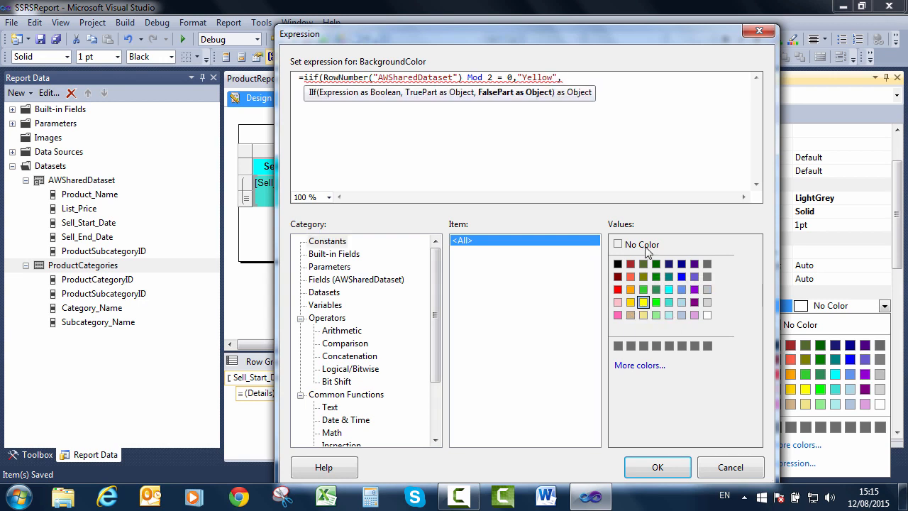
double_click(645, 246)
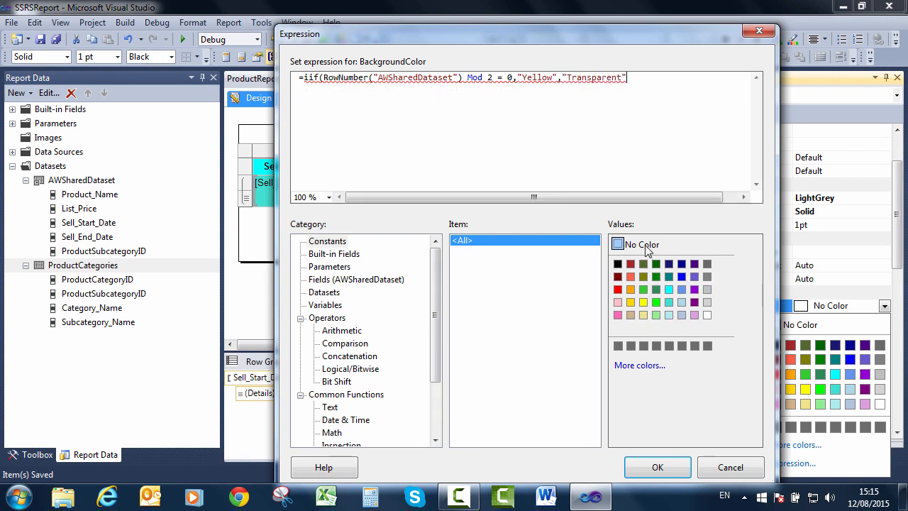
type(")")
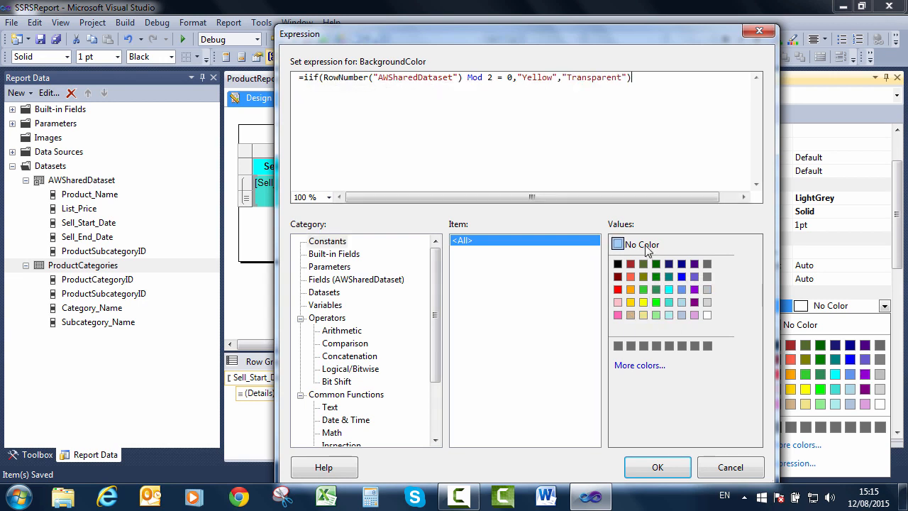
left_click(671, 474)
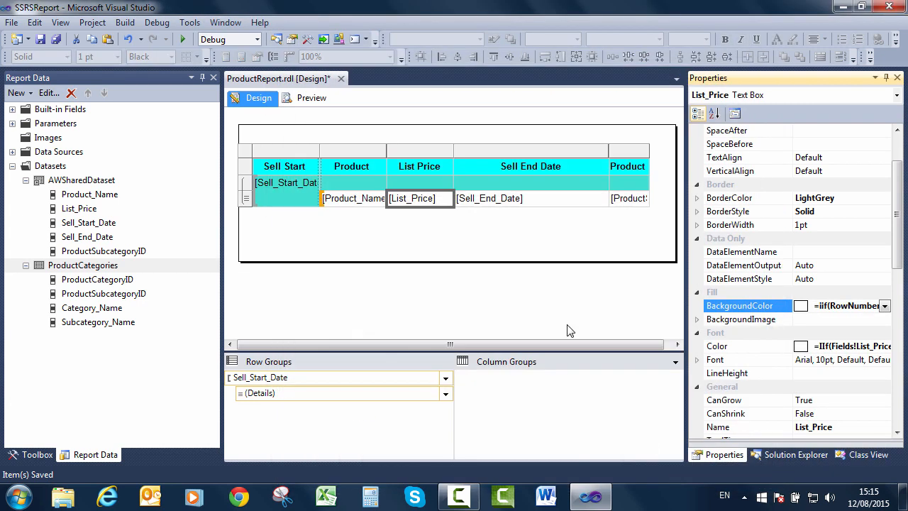
- Preview the report with all product subcategories selected and check the List Price column's row colors
left_click(312, 98)
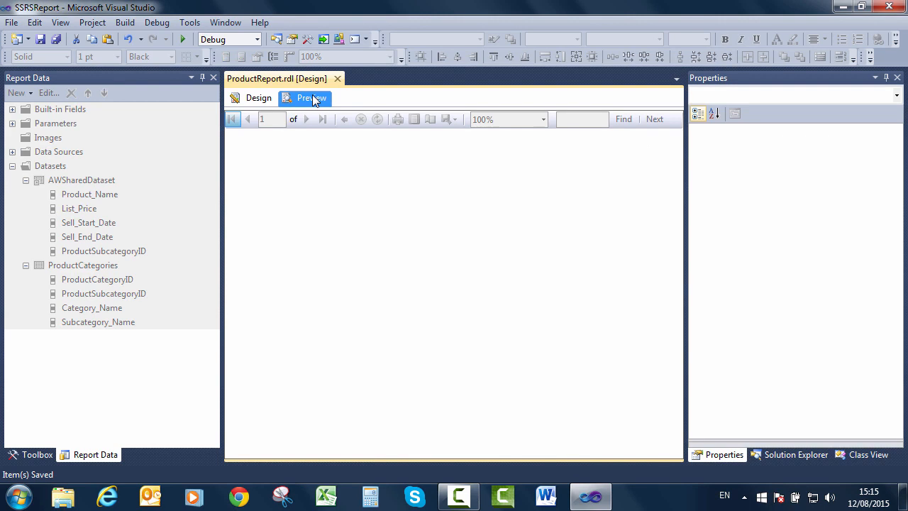
left_click(442, 122)
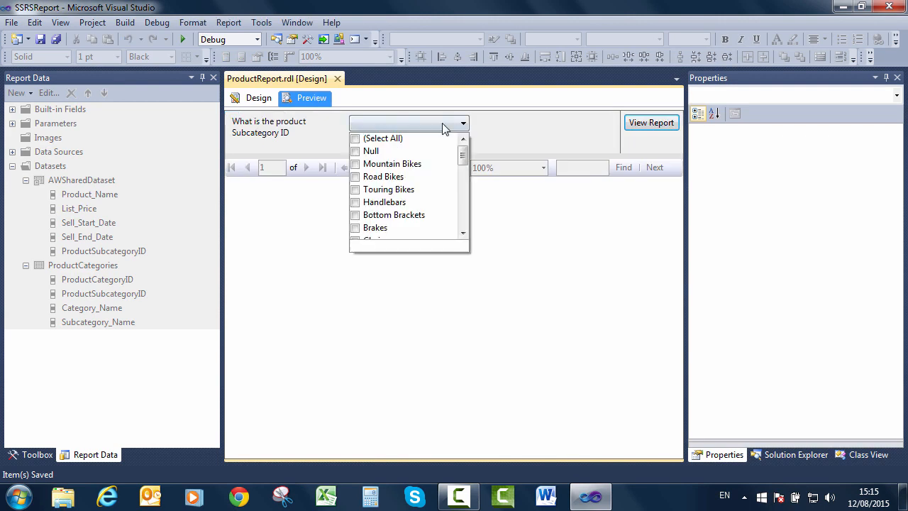
left_click(397, 140)
left_click(650, 125)
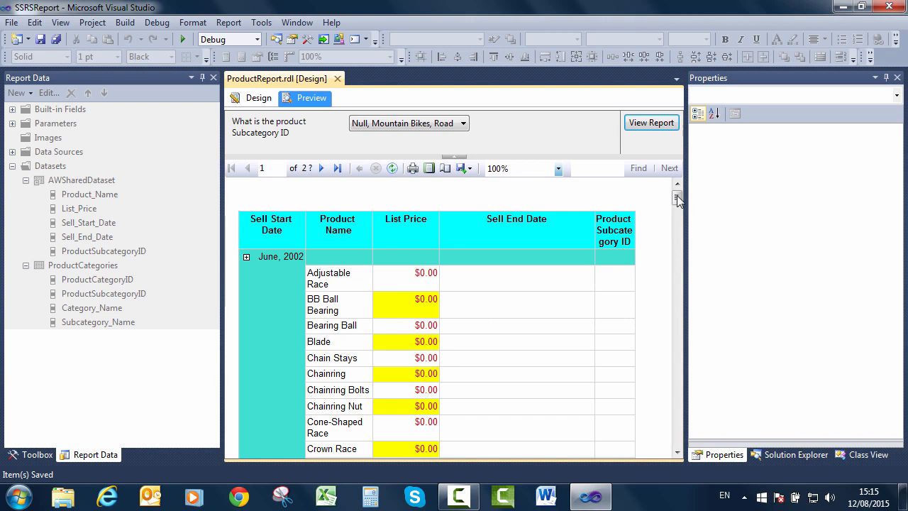
mouse_move(677, 197)
left_mouse_down()
mouse_move(677, 444)
mouse_move(679, 230)
mouse_move(682, 191)
mouse_move(691, 192)
left_mouse_up()
- Return to the report design and reopen the BackgroundColor expression of the List_Price detail text box
left_click(255, 99)
left_click(416, 211)
double_click(420, 201)
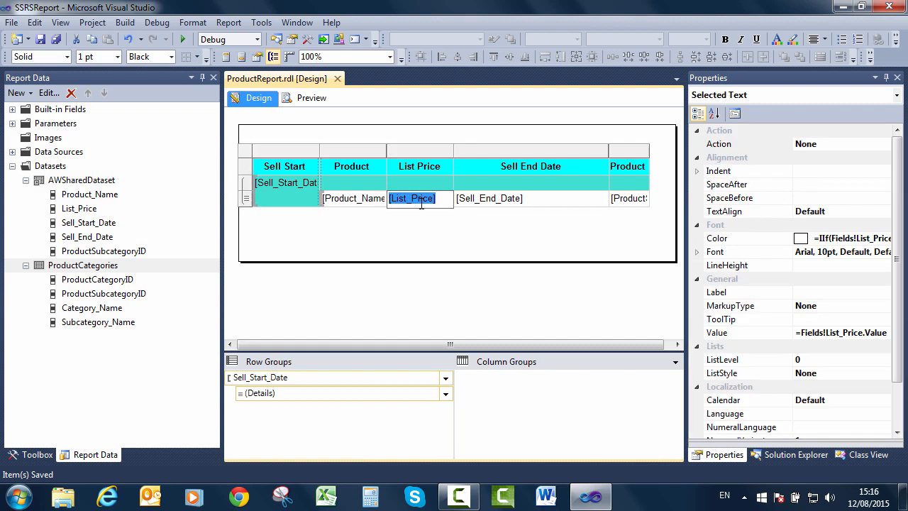
left_click(426, 219)
left_click(438, 208)
left_click(447, 202)
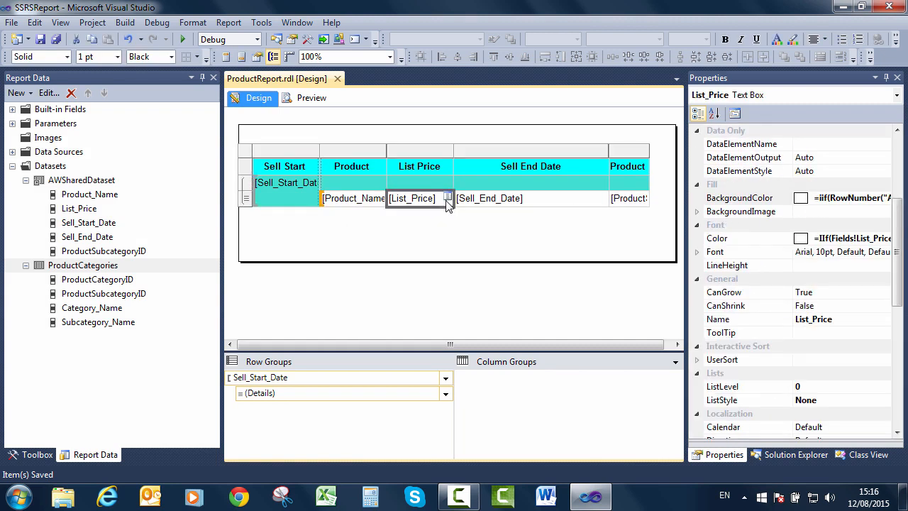
left_click(840, 240)
left_click(898, 211)
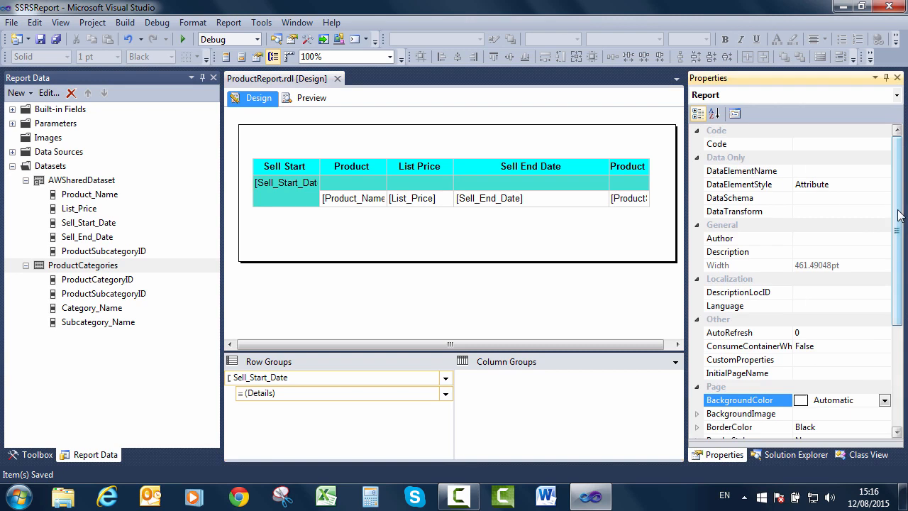
left_click(426, 207)
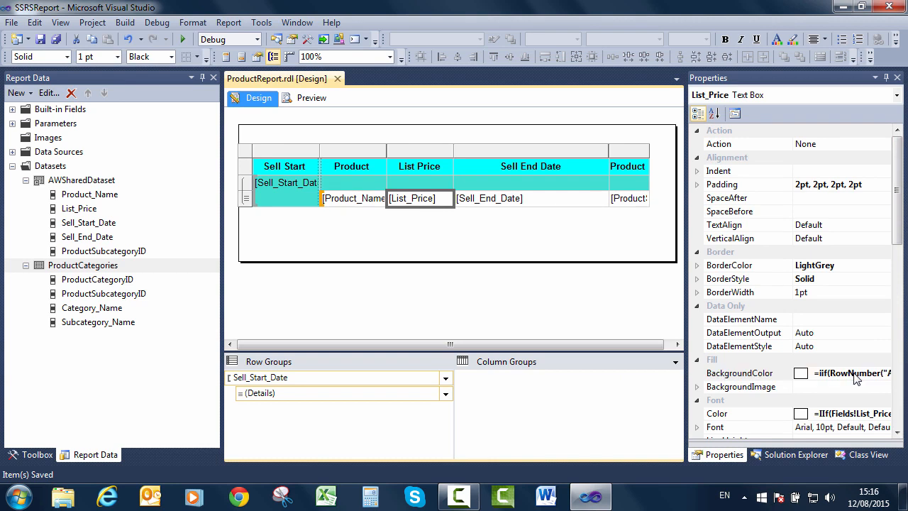
left_click(854, 374)
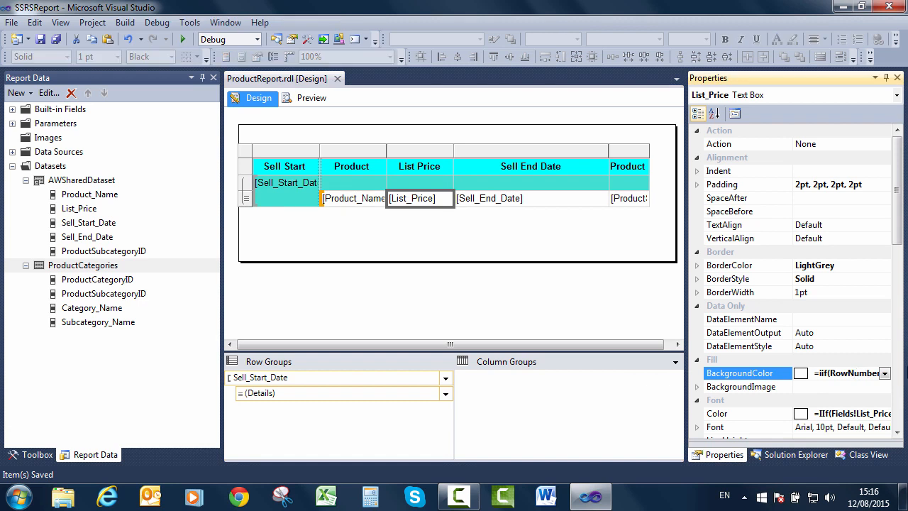
left_click(884, 374)
left_click(815, 353)
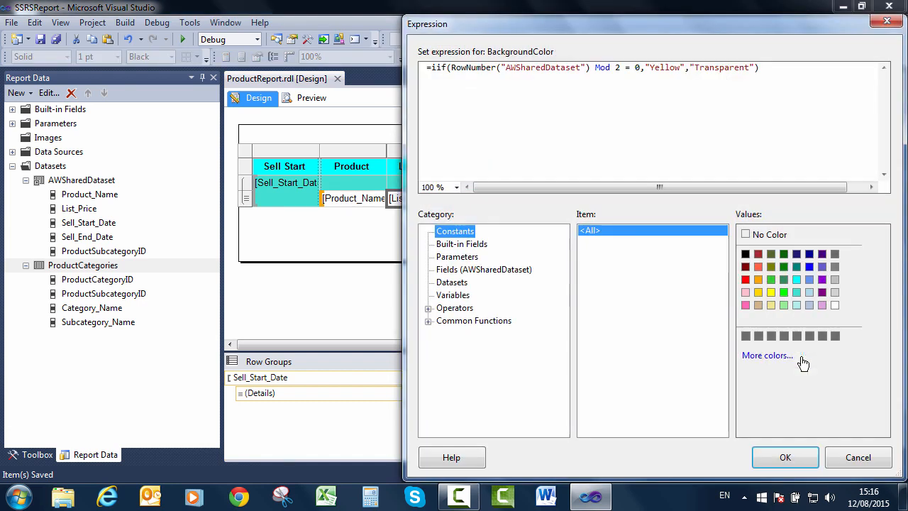
- Examine the common Text functions, including InStr's description and example, and the Date & Time functions
left_click(430, 320)
left_click(429, 321)
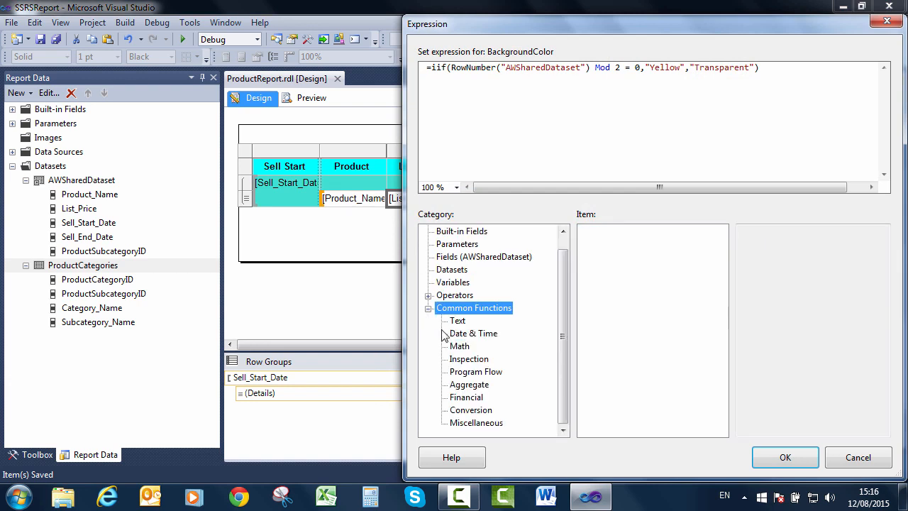
left_click(457, 321)
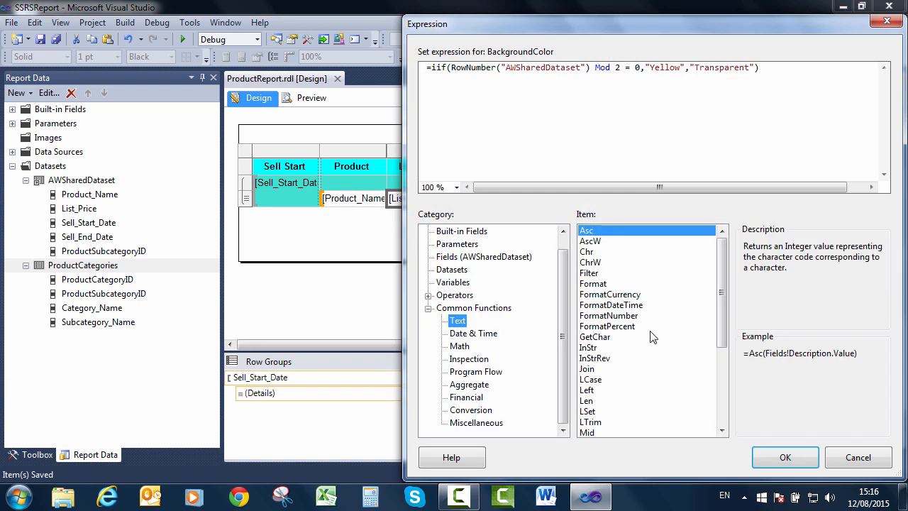
left_click(607, 349)
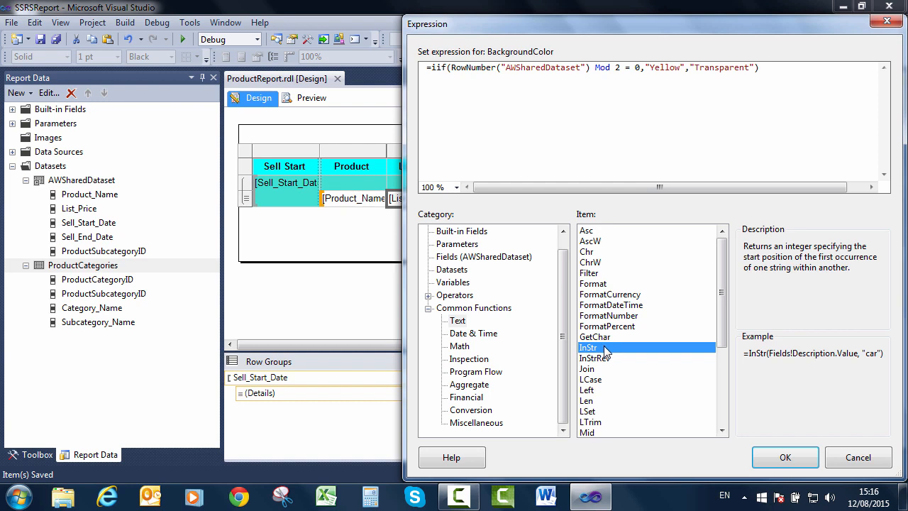
left_click(494, 339)
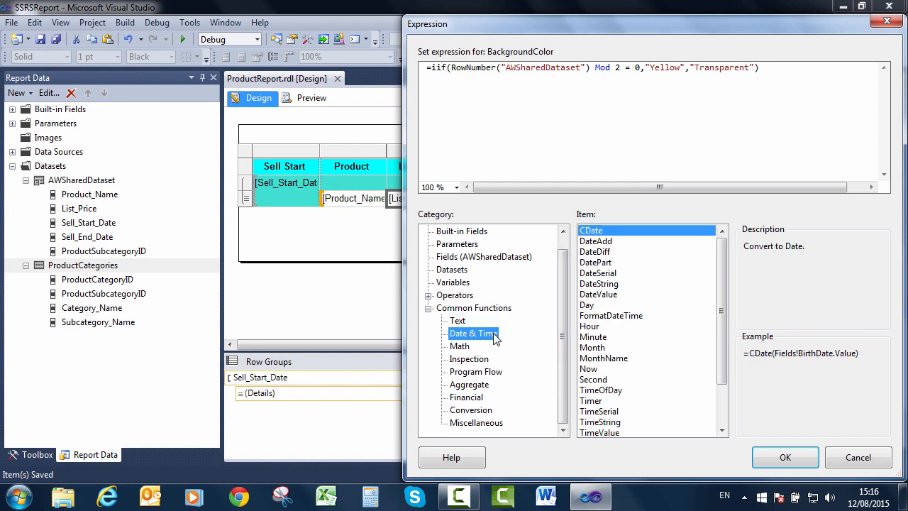